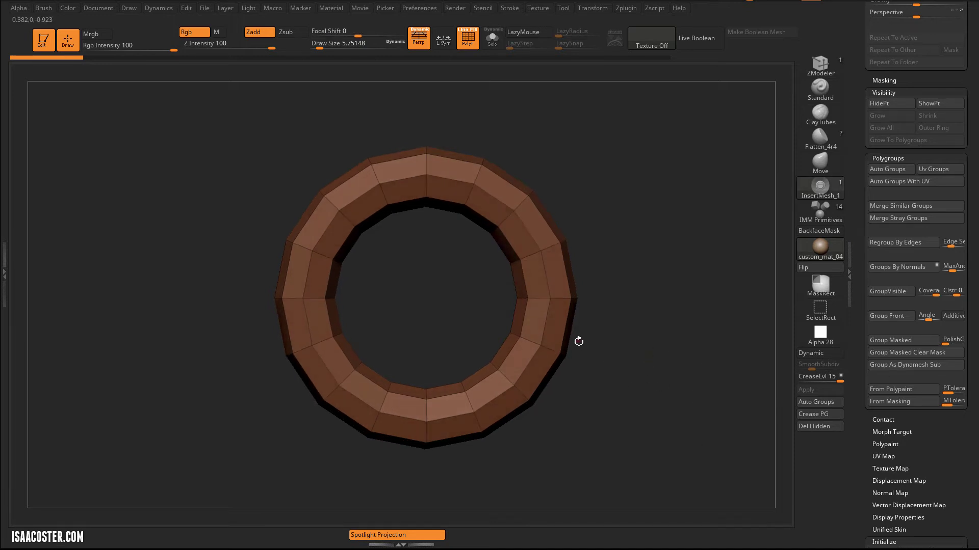
- Duplicate the ring with the move gizmo, placing the copy beside the original, and clear the mask
ctrl+right_drag(610, 355, 612, 369)
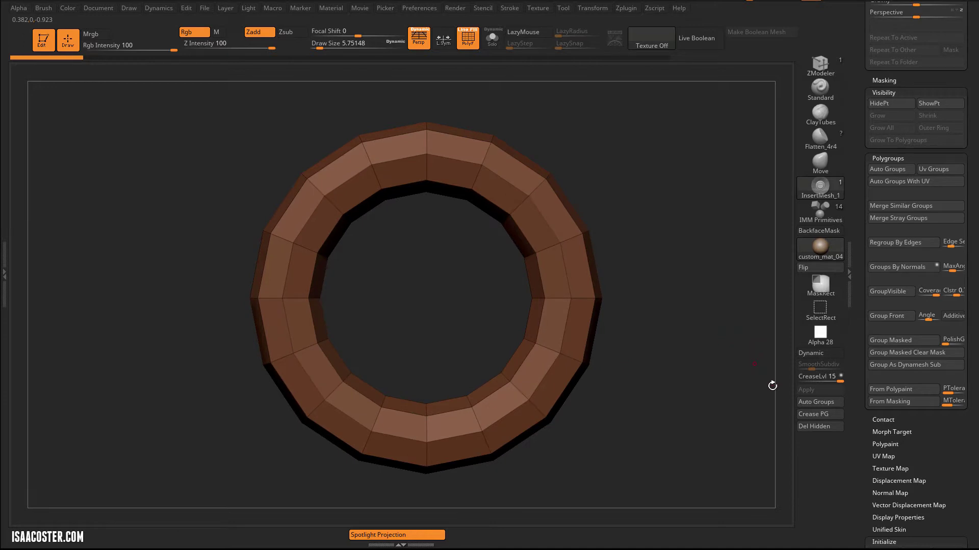
alt+right_drag(670, 380, 663, 373)
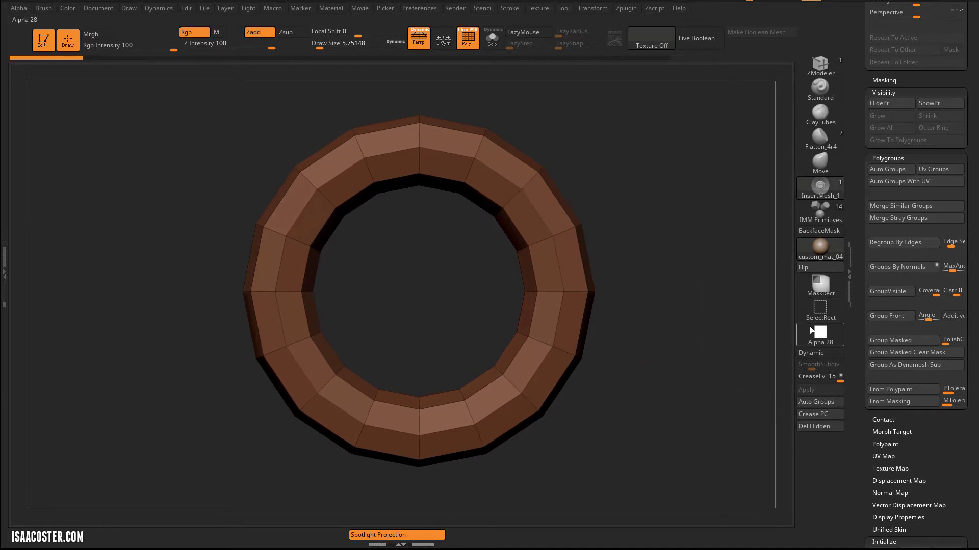
key(ctrl)
key(w)
mouse_move(483, 291)
mouse_down()
mouse_move(266, 275)
mouse_move(678, 271)
mouse_move(655, 272)
mouse_move(642, 253)
mouse_up()
ctrl+drag(734, 127, 759, 148)
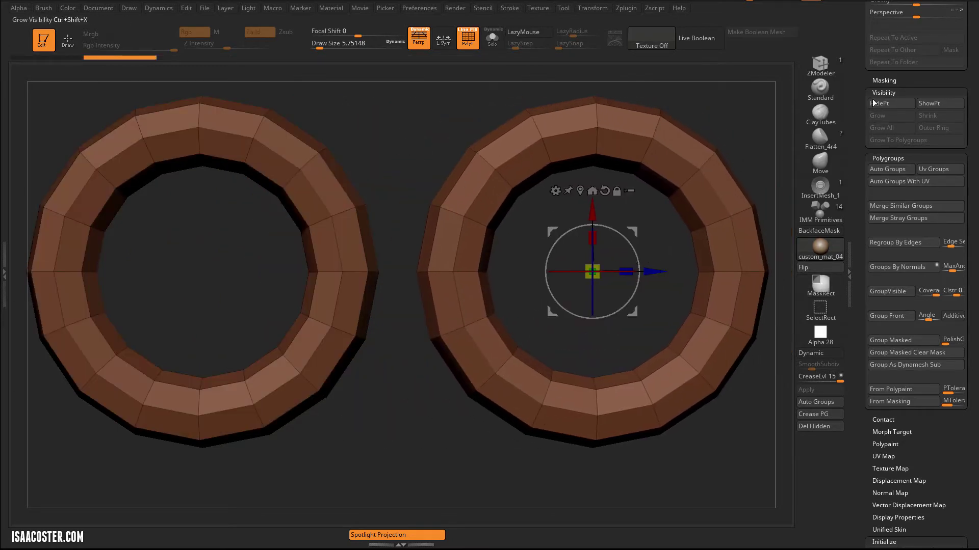
- Give each of the two rings its own polygroup with Auto Groups, and return to Draw mode
drag(872, 170, 873, 315)
scroll(873, 316, up, 3)
mouse_move(872, 330)
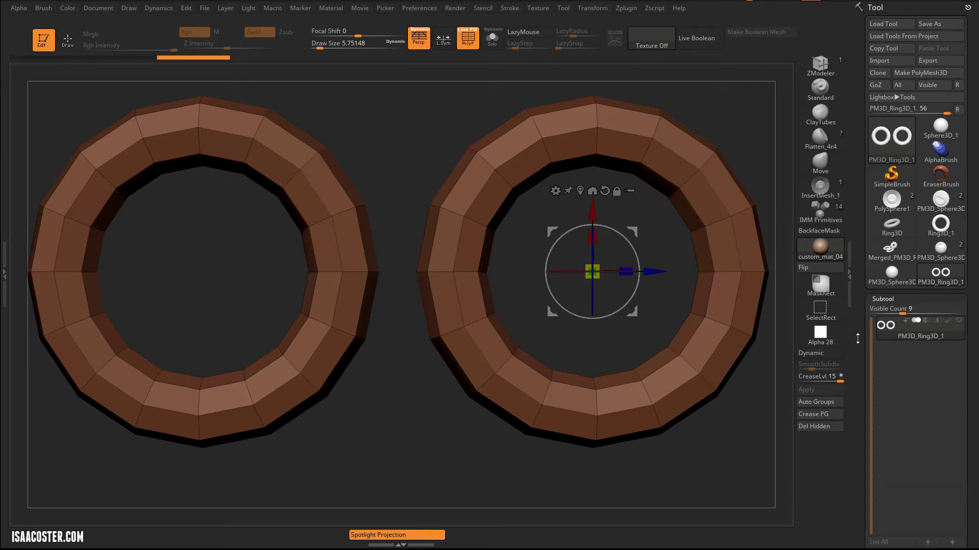
drag(857, 341, 848, 118)
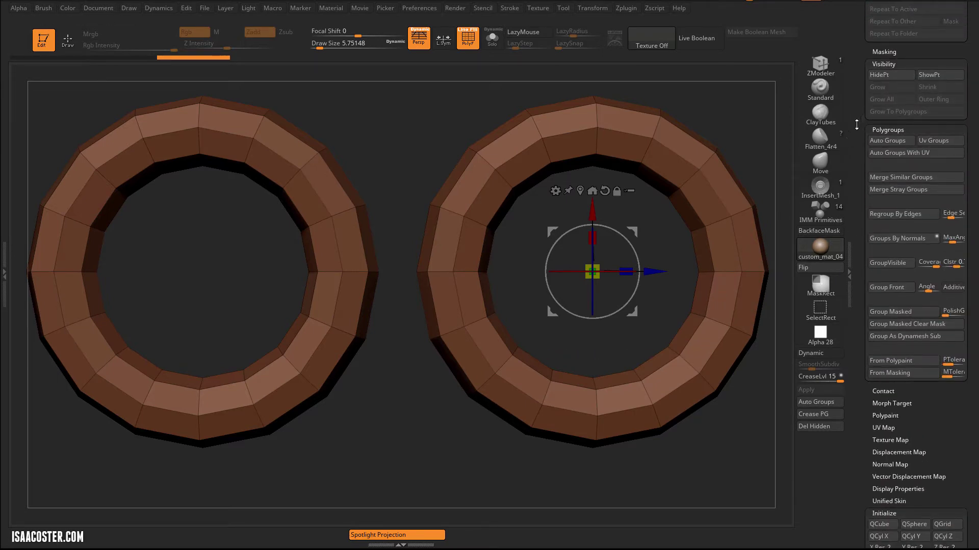
click(889, 142)
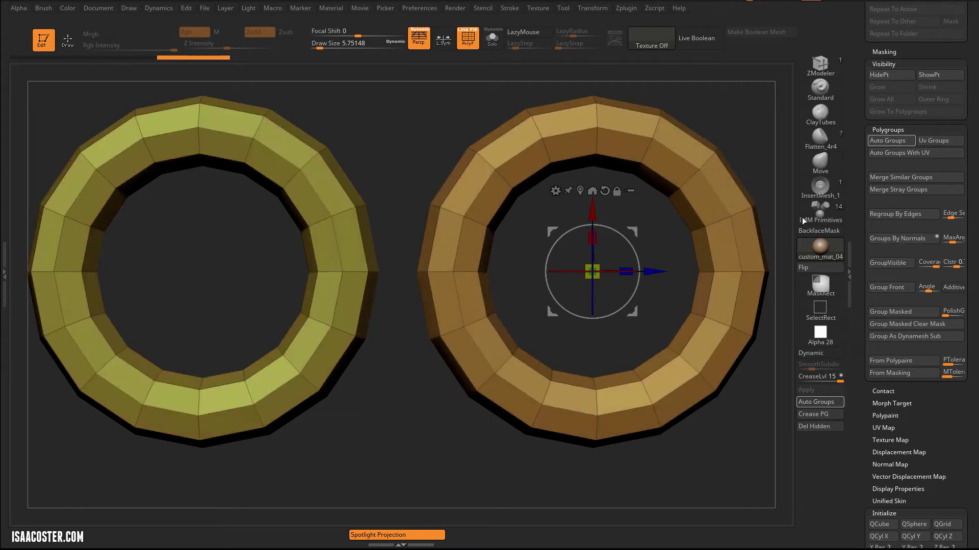
key(q)
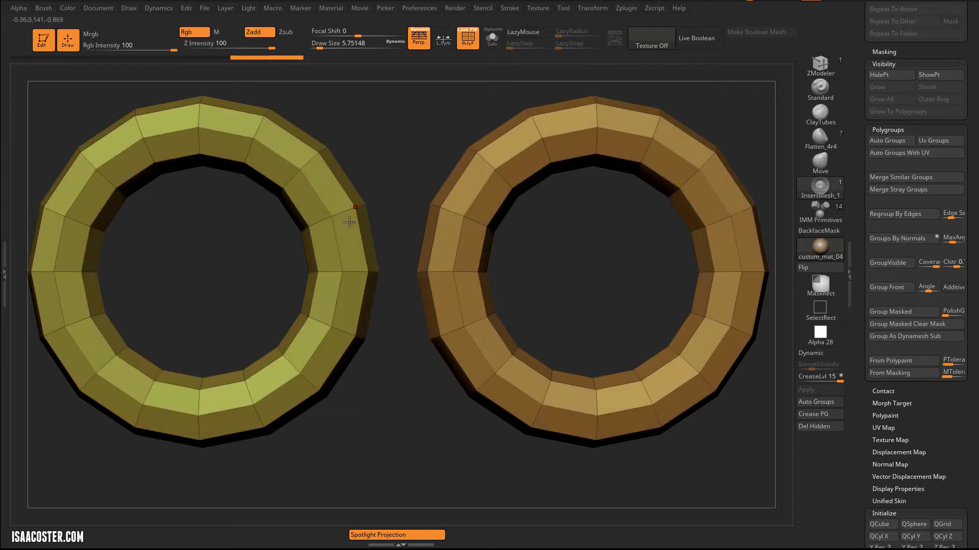
- Isolate the orange ring by its polygroup
drag(431, 375, 403, 256)
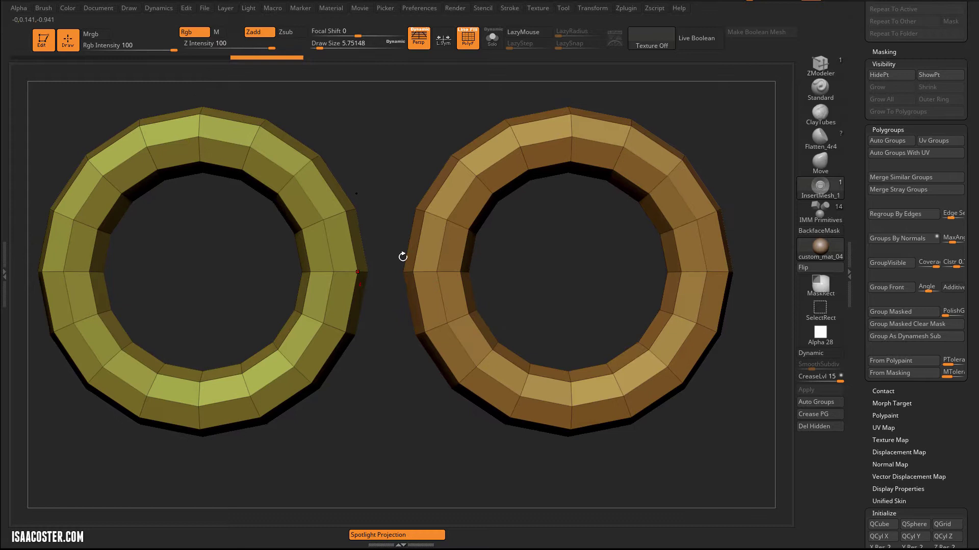
drag(507, 271, 536, 316)
drag(555, 271, 690, 238)
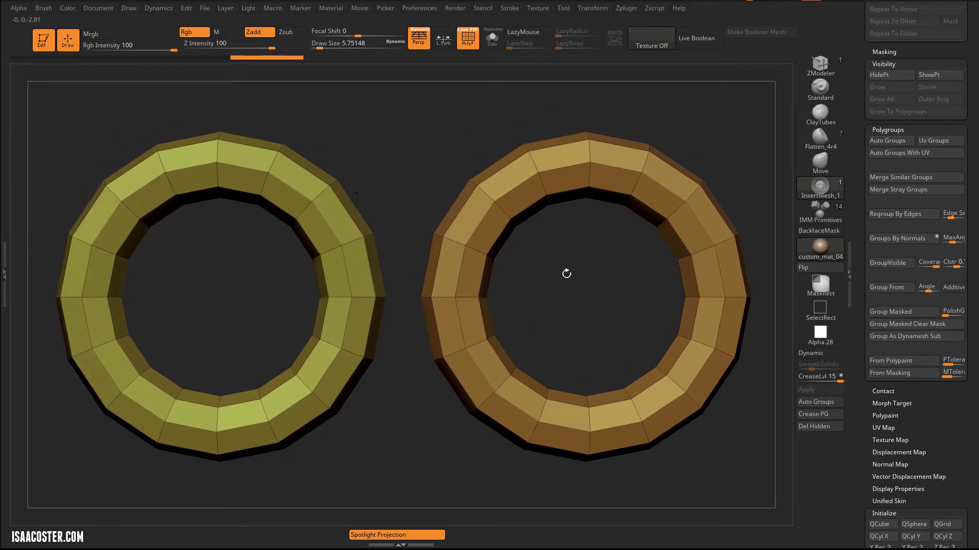
drag(567, 273, 446, 252)
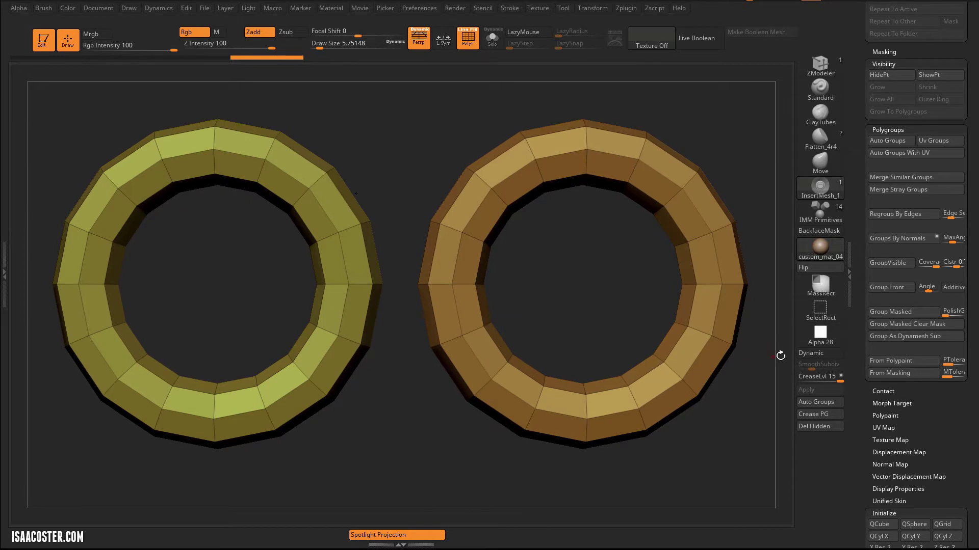
ctrl+shift+click(456, 291)
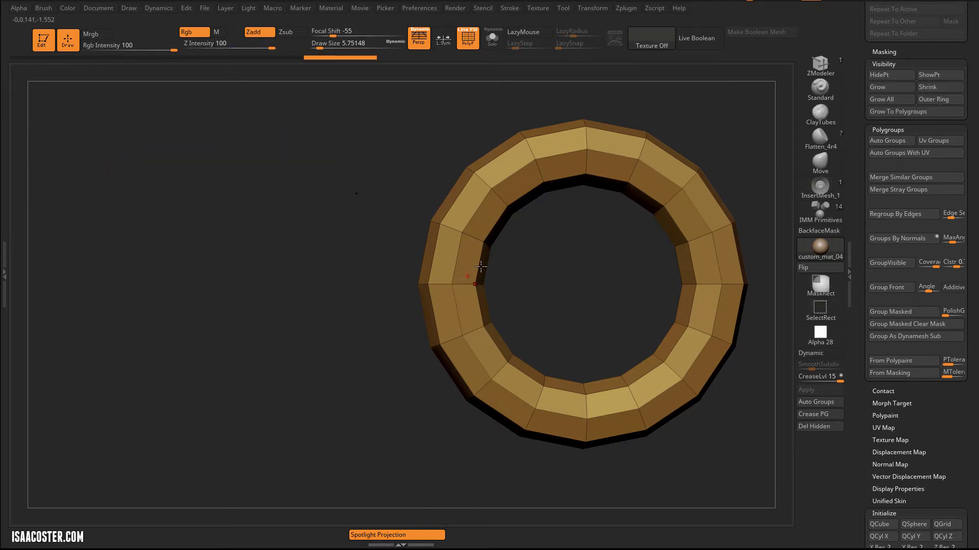
key(i)
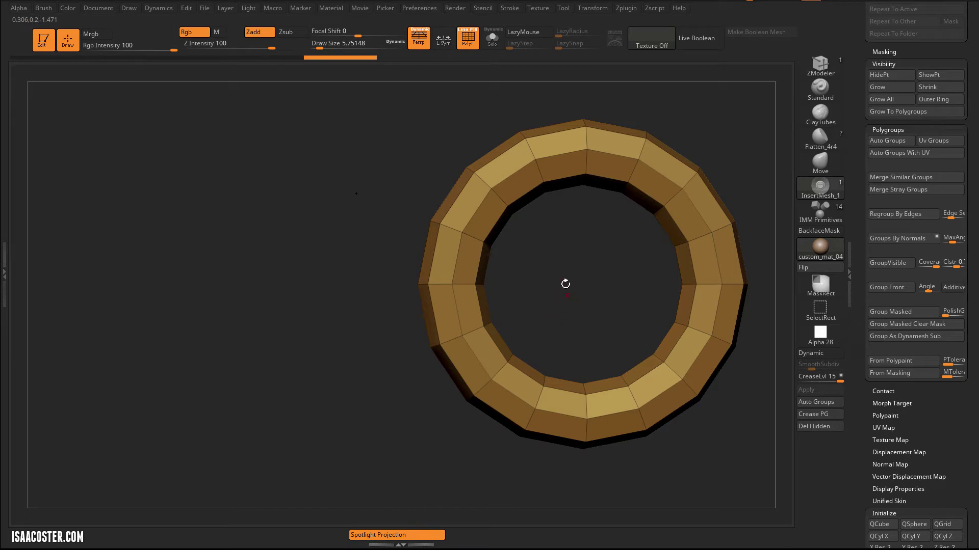
key(ctrl+shift)
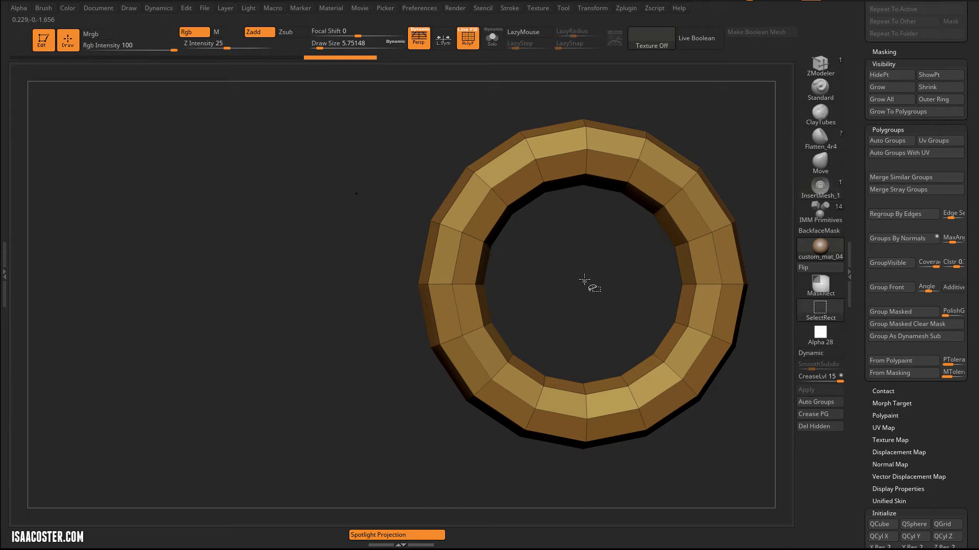
- Invert the visibility to show only the olive ring, and unhide everything
ctrl+shift+drag(590, 268, 566, 381)
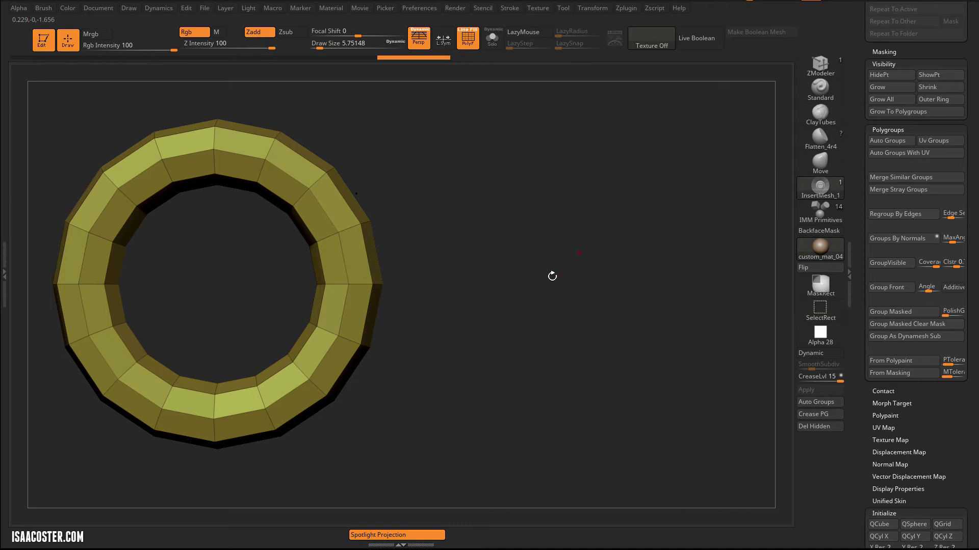
ctrl+shift+drag(429, 434, 382, 483)
ctrl+shift+drag(408, 433, 384, 475)
ctrl+shift+click(427, 284)
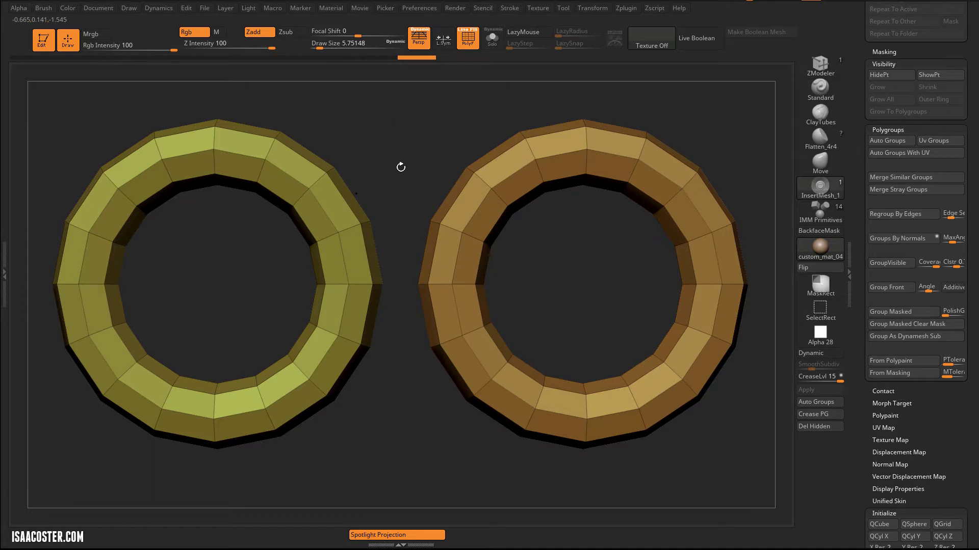
- Isolate the part of the orange ring facing the olive one, assign it a new polygroup, and unhide the rest
ctrl+shift+drag(389, 105, 525, 454)
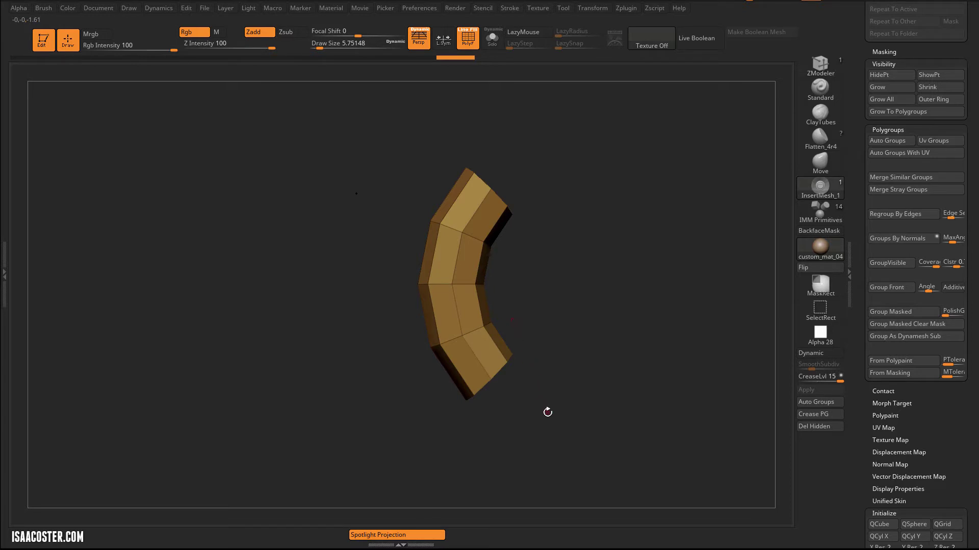
key(ctrl)
ctrl+shift+click(400, 363)
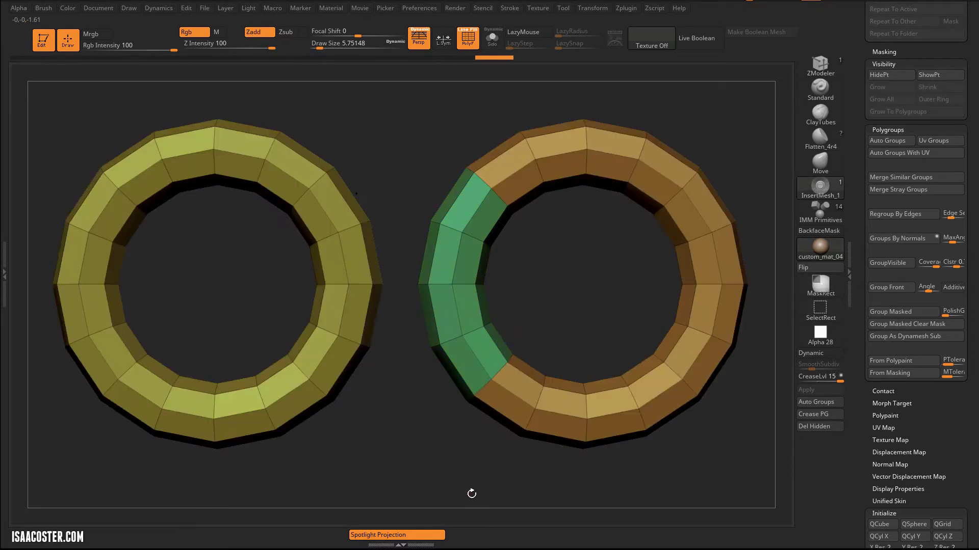
- Regroup the rings by separate mesh with Auto Groups, and combine both rings into a single polygroup
click(815, 402)
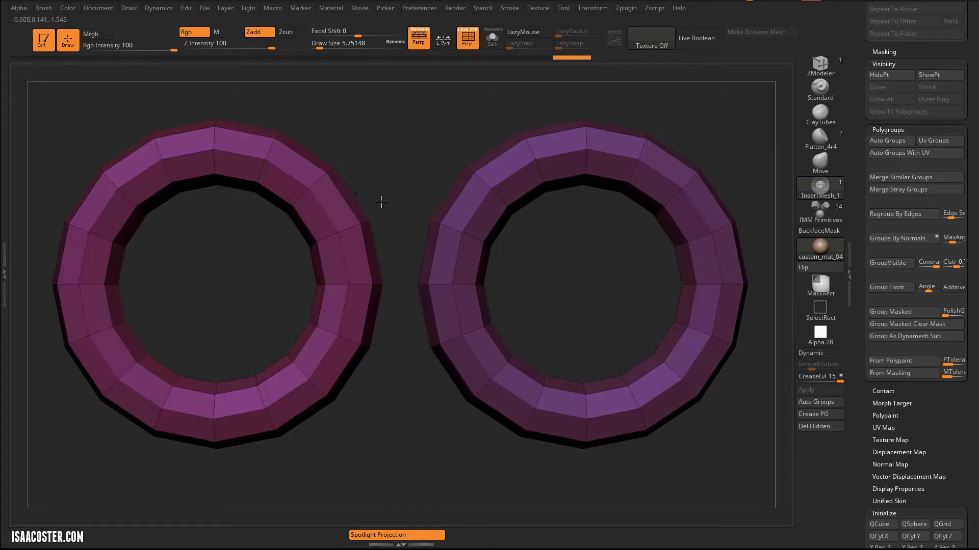
alt+right_drag(323, 331, 327, 334)
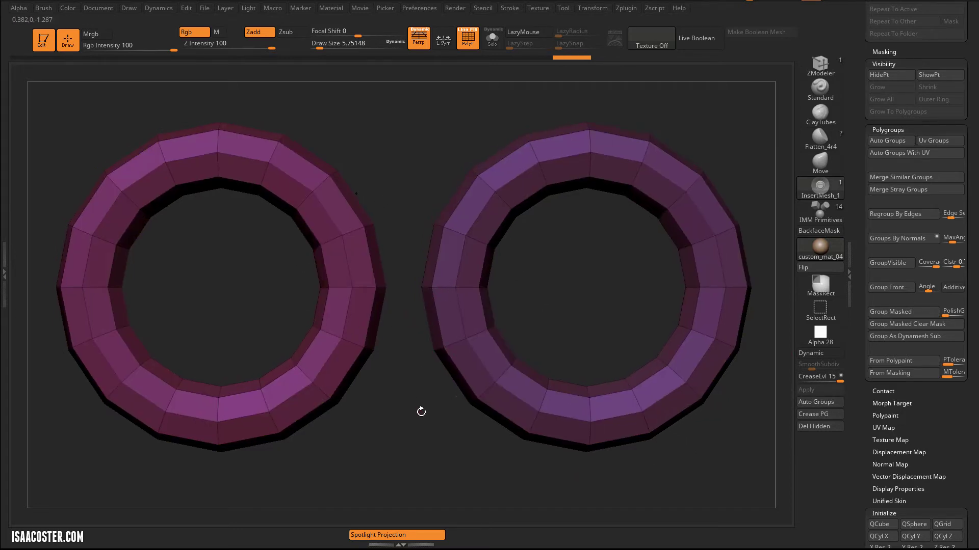
key(shift+f)
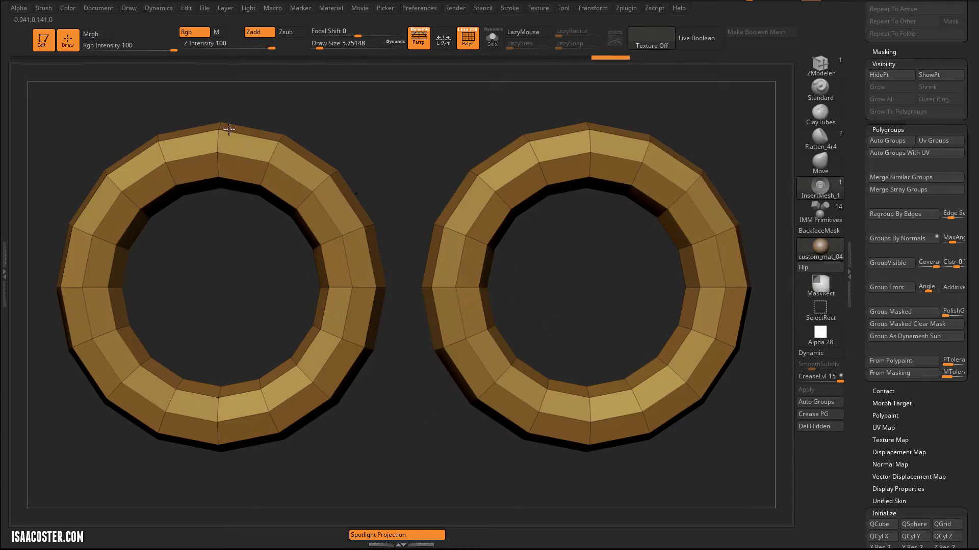
- Isolate the facing sides of both rings, assign them one shared new polygroup, and unhide the rest
mouse_move(251, 87)
ctrl+shift+mouse_down()
mouse_move(378, 467)
mouse_move(559, 485)
ctrl+shift+mouse_up()
key(ctrl+w)
ctrl+shift+click(462, 414)
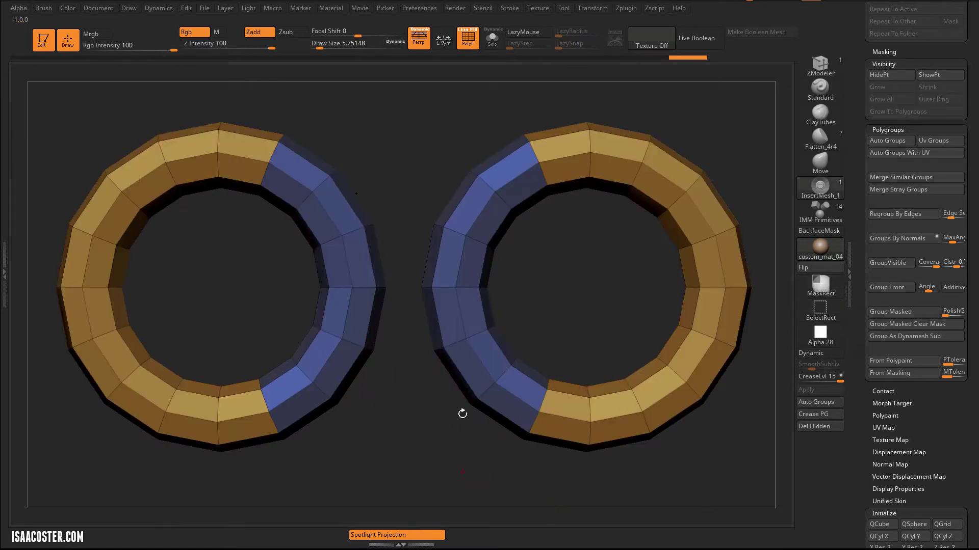
- Isolate the blue polygroup on the facing sides of both rings, and show the full mesh again
mouse_move(598, 284)
mouse_down()
mouse_move(552, 295)
mouse_move(630, 291)
mouse_move(568, 306)
mouse_up()
ctrl+shift+click(511, 367)
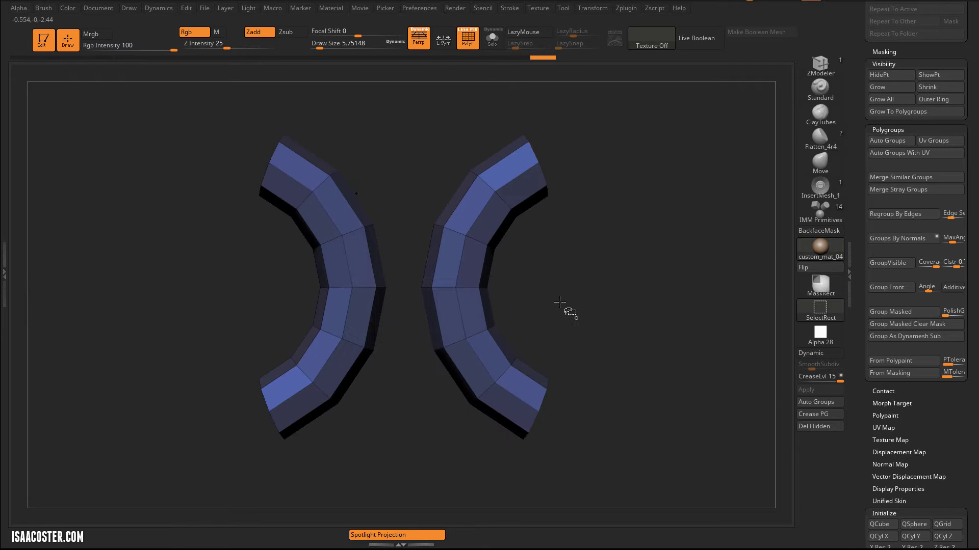
ctrl+shift+click(594, 290)
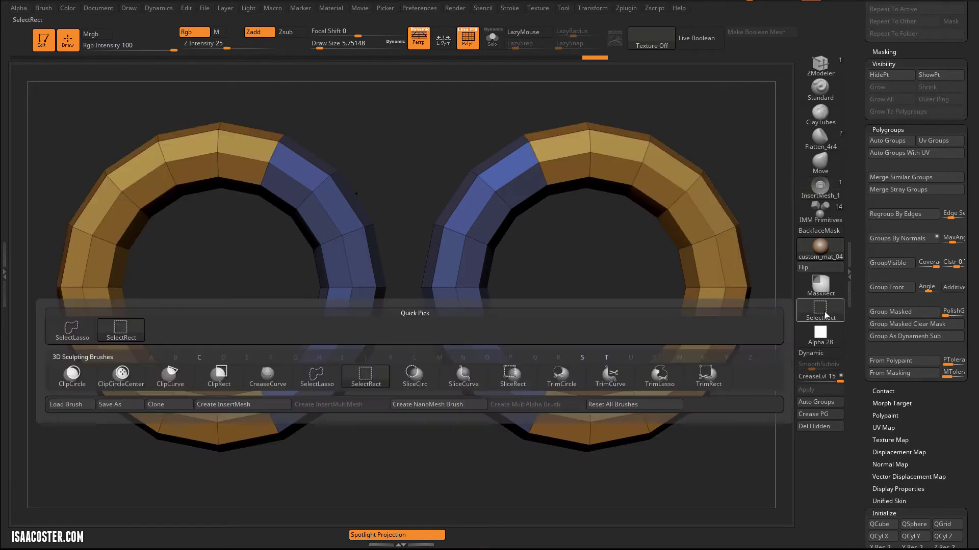
- Switch the selection brush to SelectLasso, and hide and restore the blue polygroup
ctrl+shift+click(821, 308)
click(318, 376)
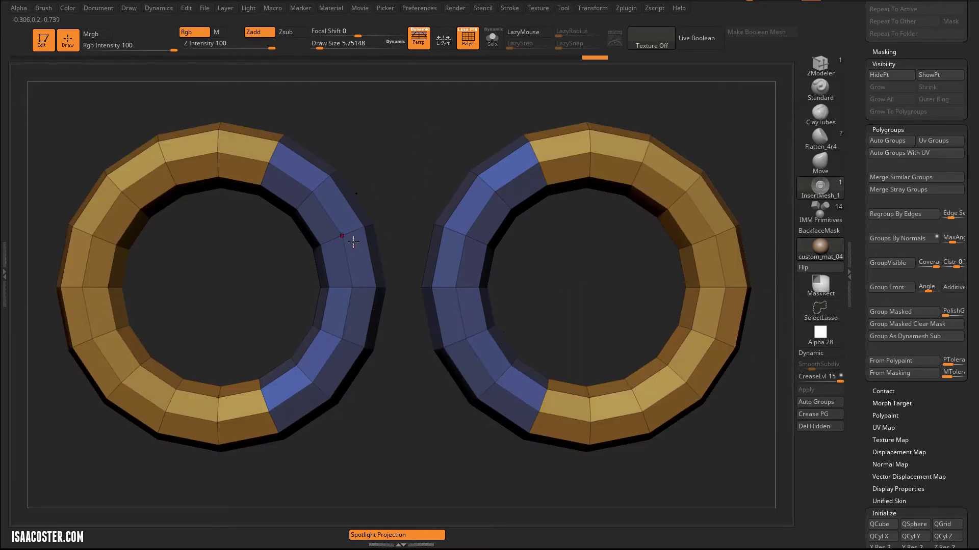
ctrl+shift+click(341, 233)
ctrl+shift+drag(404, 186, 400, 193)
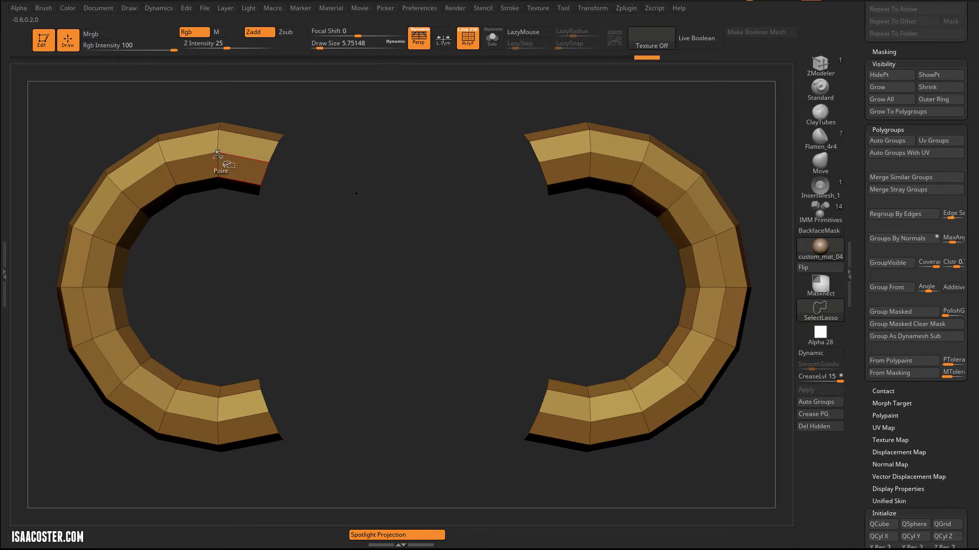
ctrl+shift+drag(225, 159, 223, 148)
ctrl+shift+drag(345, 130, 267, 148)
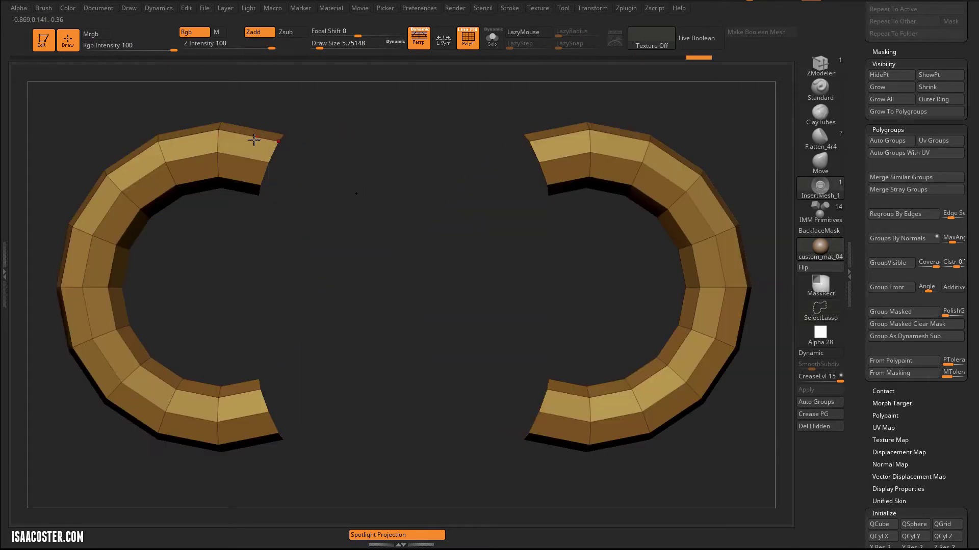
ctrl+shift+click(359, 193)
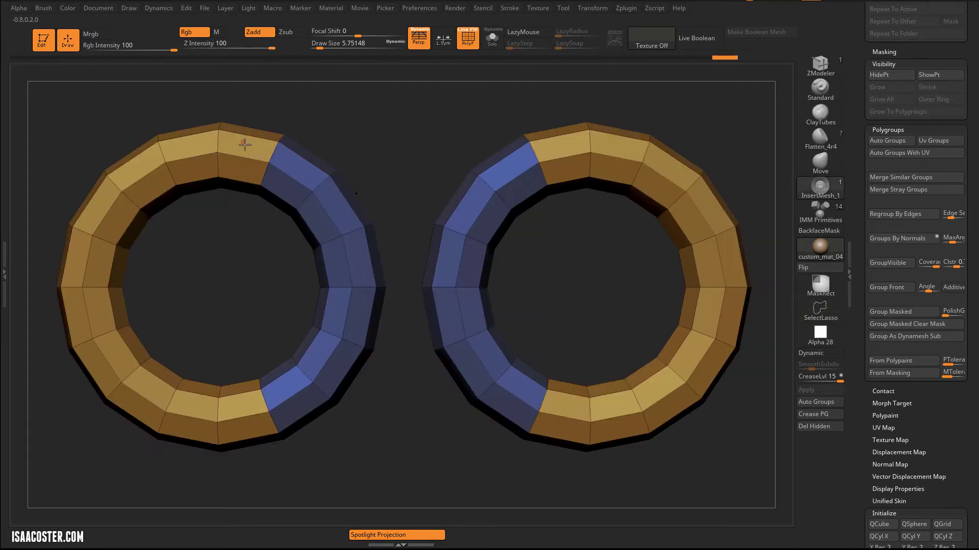
- Hide the outer front polygon loop of the first ring, invert visibility to isolate it, and unhide everything
ctrl+shift+click(274, 153)
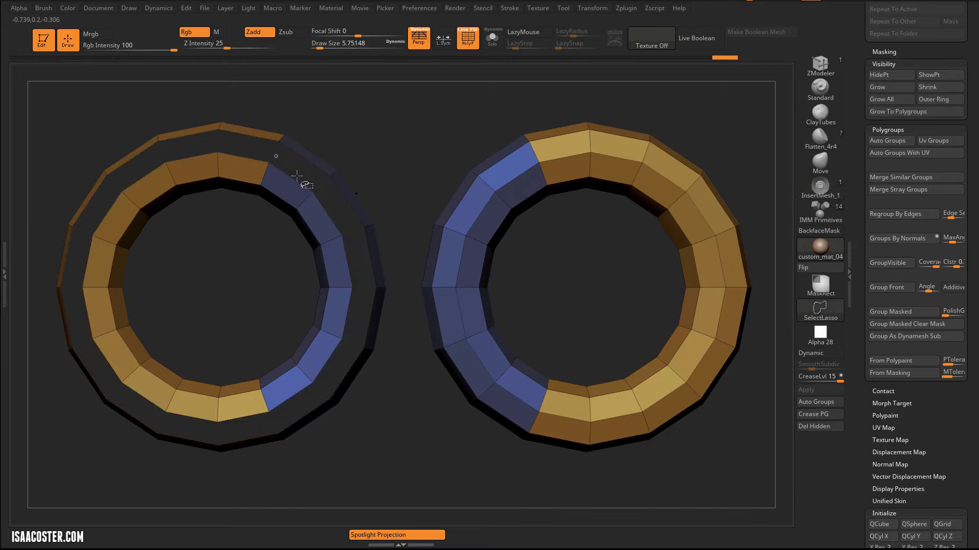
ctrl+shift+click(415, 368)
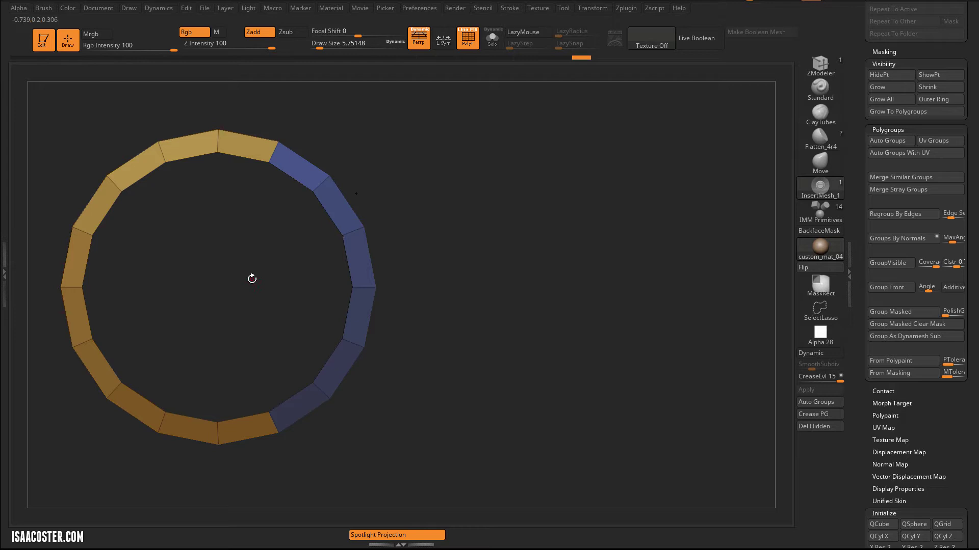
ctrl+shift+click(404, 123)
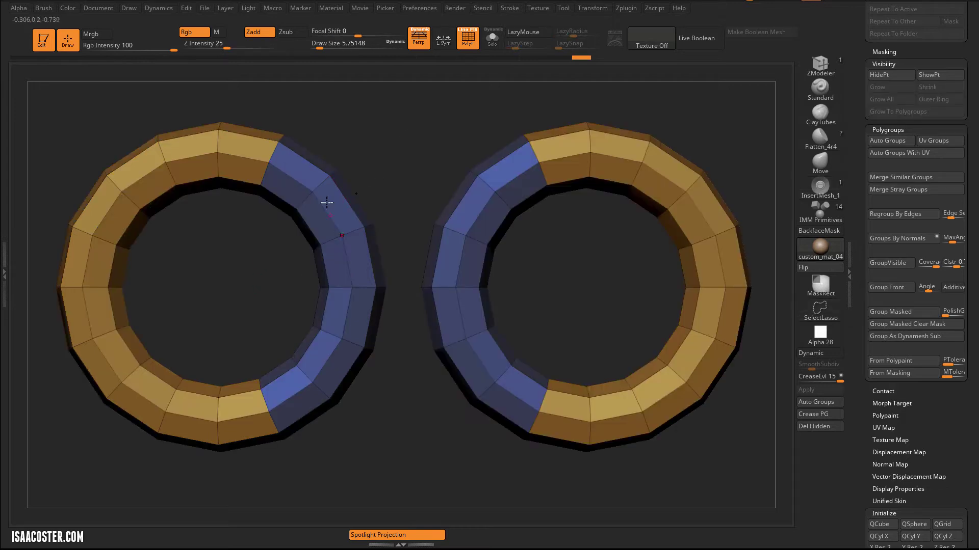
- Isolate the first ring's outer front polygon loop with SelectLasso, assign it a new polygroup, and unhide the rest
ctrl+alt+shift+click(291, 187)
ctrl+shift+click(407, 313)
ctrl+shift+click(406, 251)
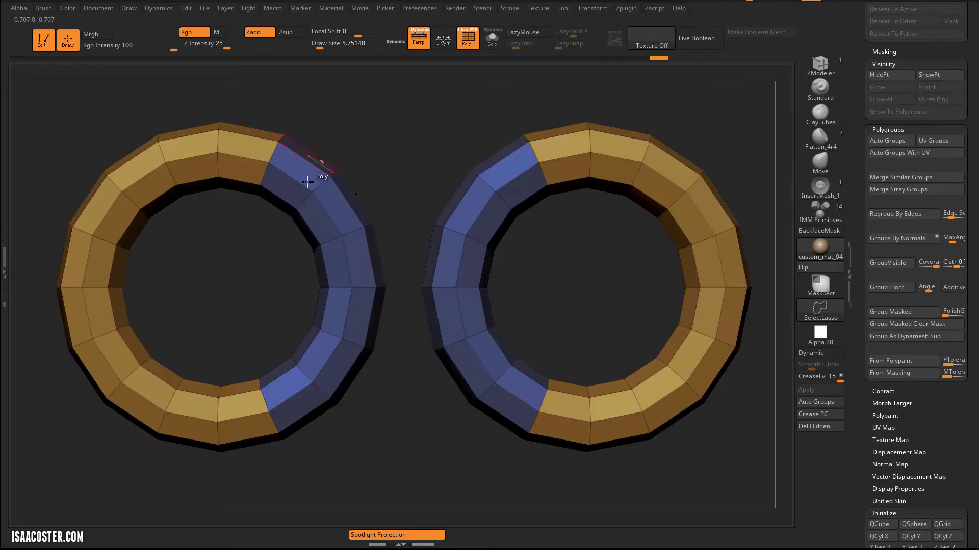
ctrl+alt+shift+click(367, 282)
ctrl+shift+click(407, 312)
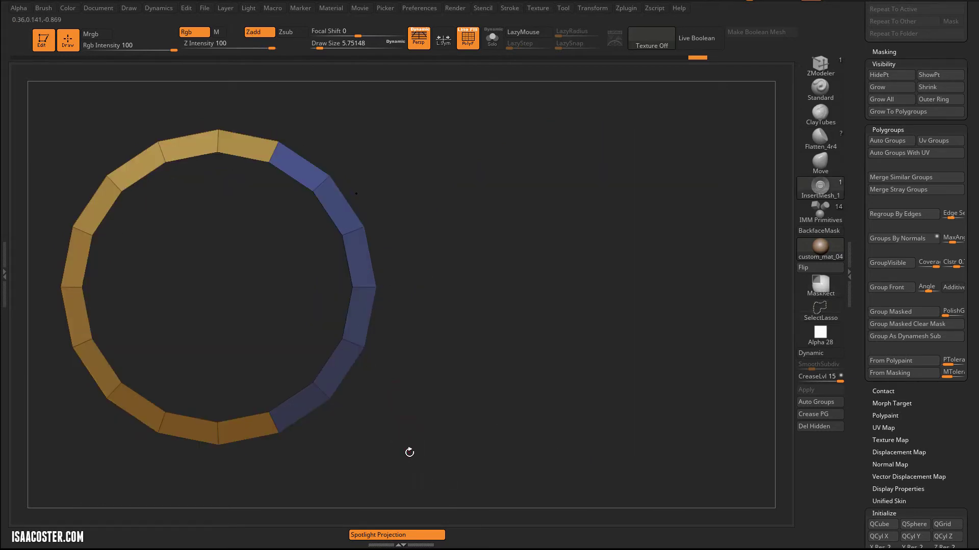
key(ctrl+shift)
key(ctrl)
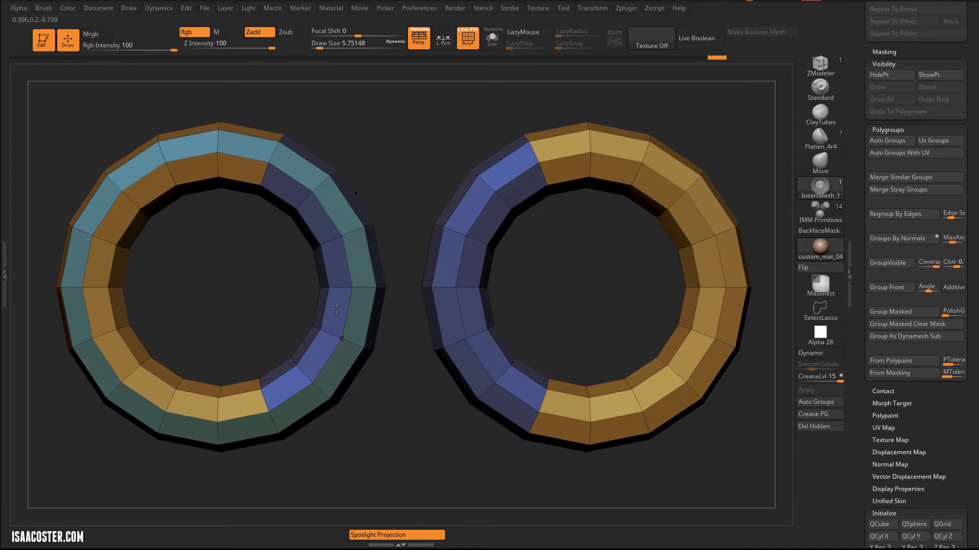
- Restore full visibility and combine all parts of both rings into a single polygroup
ctrl+shift+click(299, 214)
ctrl+shift+click(385, 158)
ctrl+shift+drag(435, 464, 428, 464)
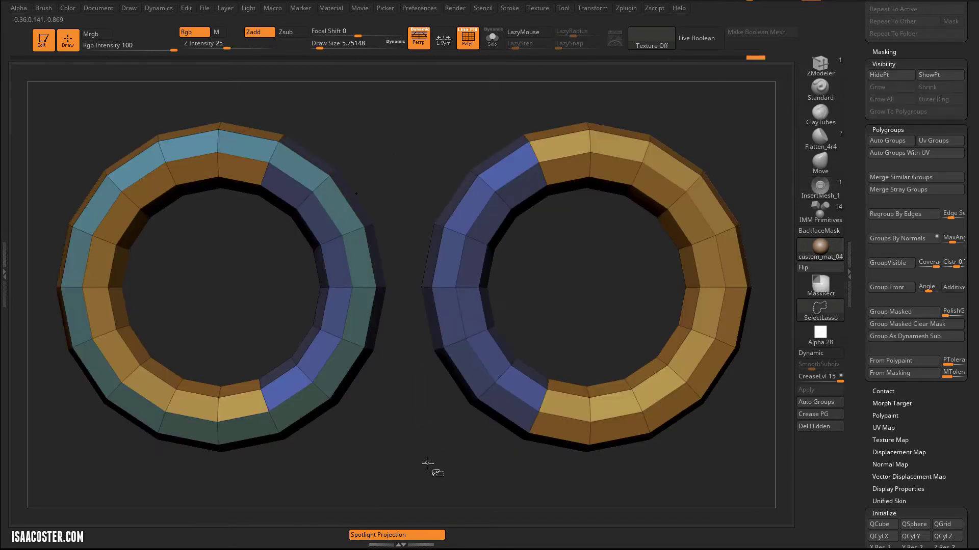
key(shift+f)
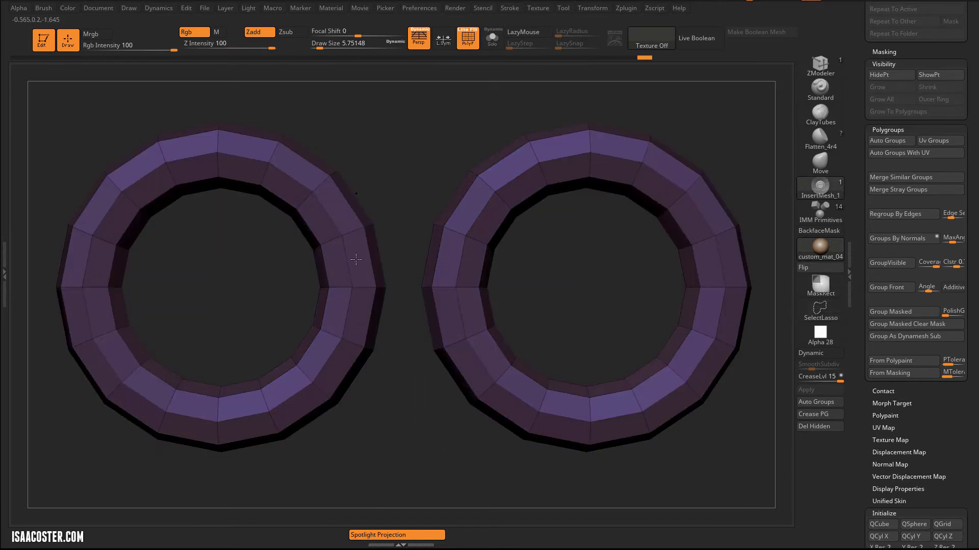
- Give each ring its own polygroup with Auto Groups, and regroup both rings with Auto Groups With UV
click(815, 402)
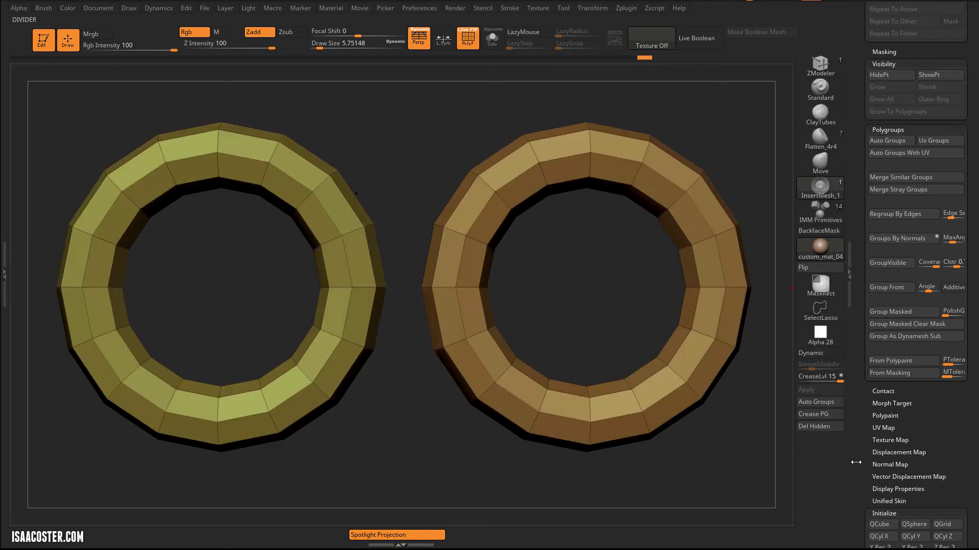
mouse_move(865, 395)
mouse_down()
mouse_move(865, 342)
mouse_move(865, 391)
mouse_up()
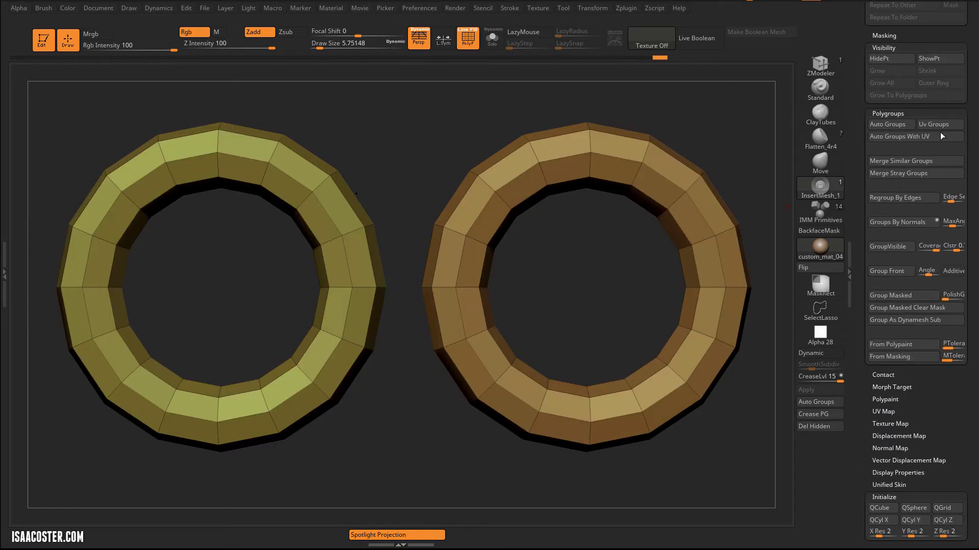
click(927, 115)
click(927, 115)
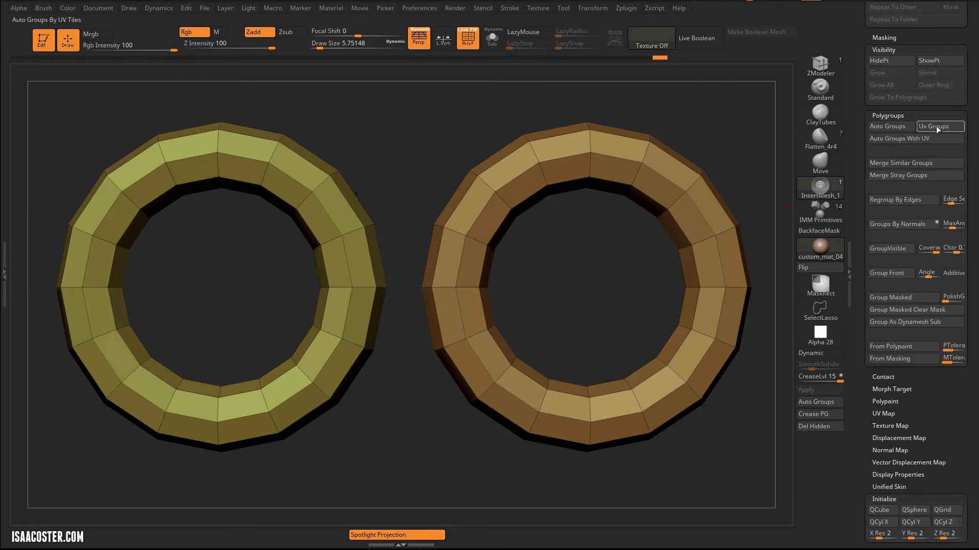
click(911, 139)
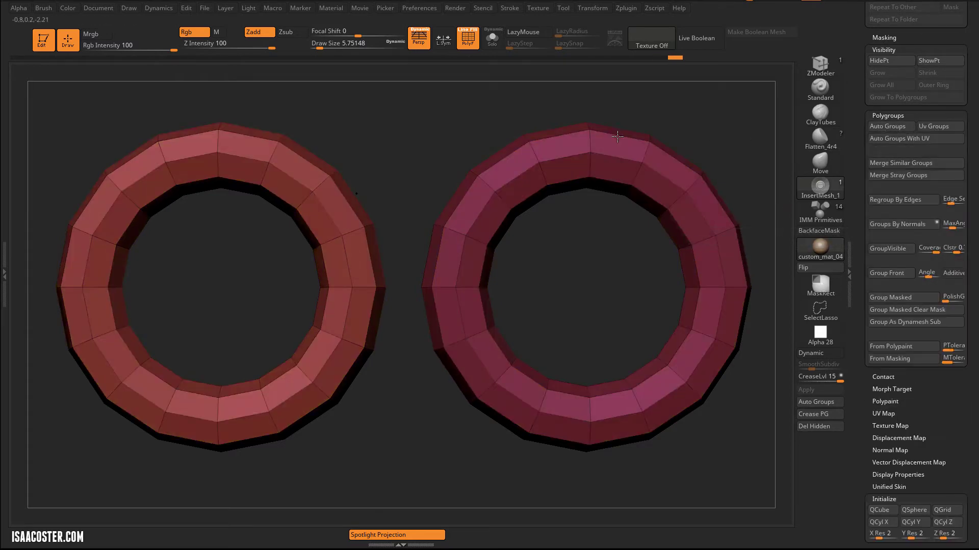
drag(717, 146, 745, 136)
alt+drag(605, 279, 603, 290)
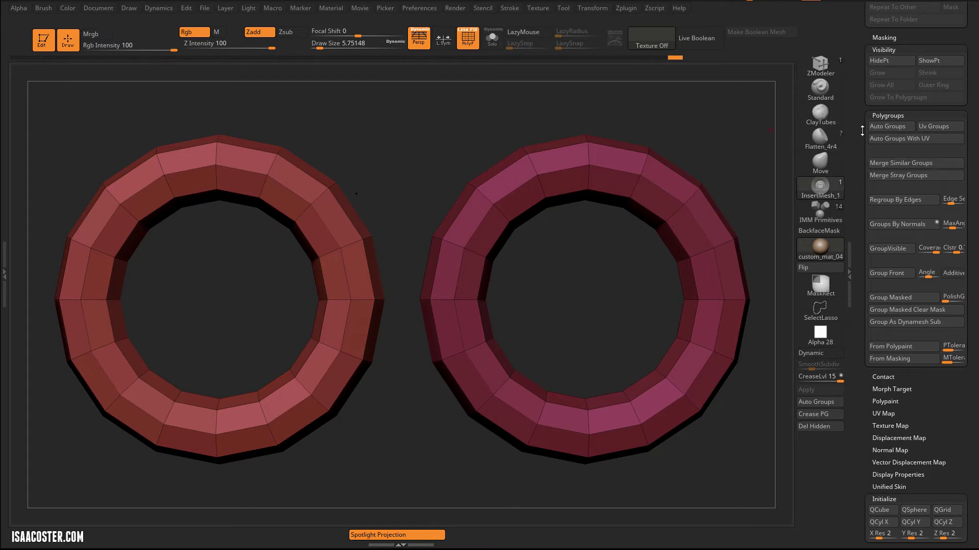
- Append a Gear3D mesh as a new subtool to the ring tool
scroll(863, 220, up, 10)
scroll(863, 220, up, 10)
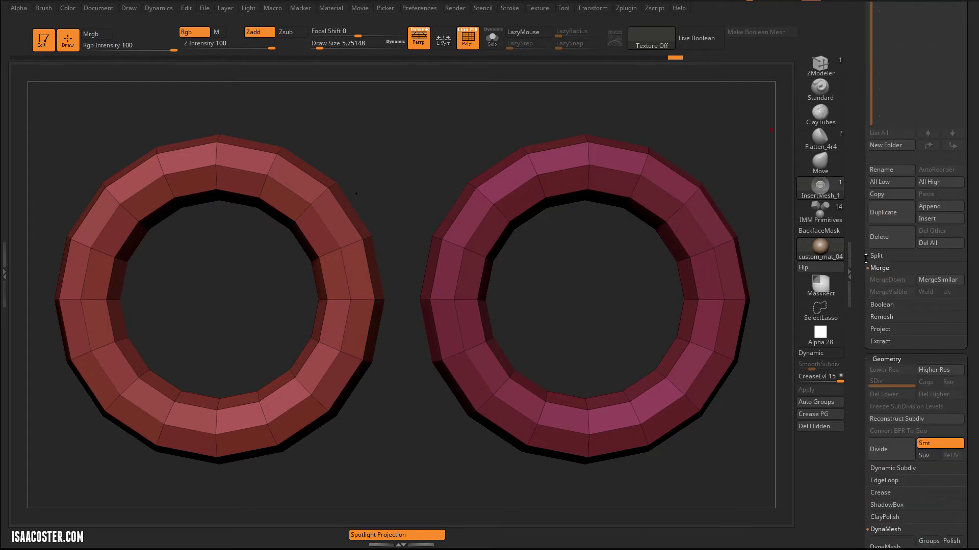
click(939, 368)
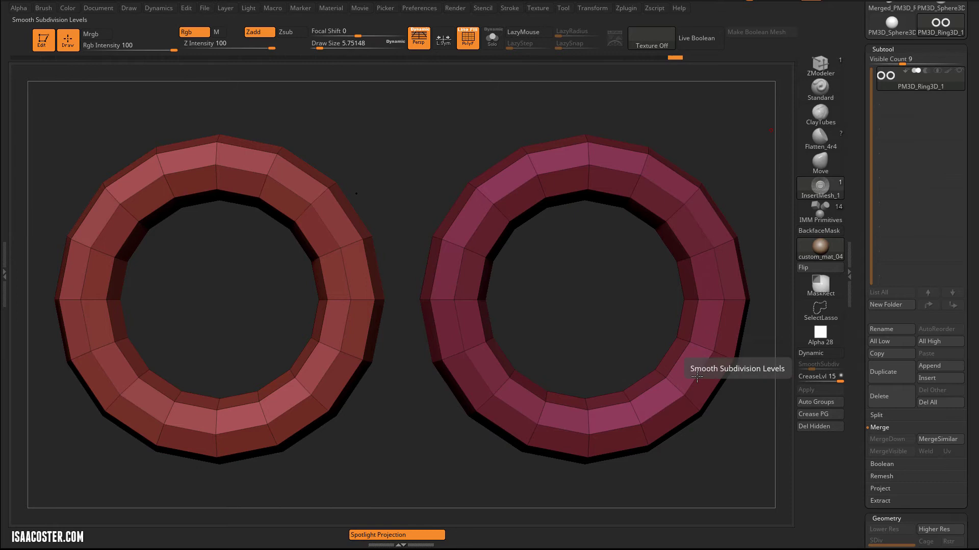
click(937, 367)
click(587, 379)
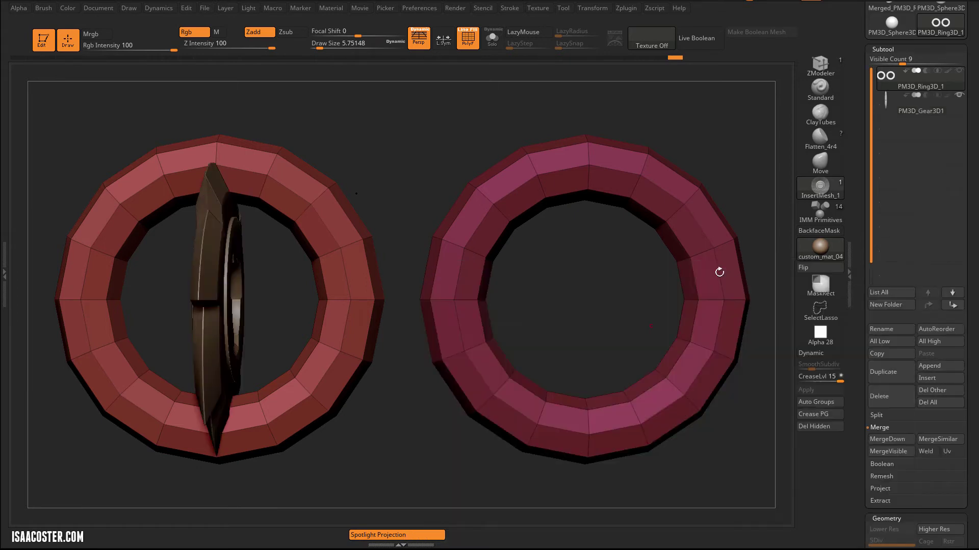
- Select the gear subtool, move it below the gap between the rings, and rotate it 90 degrees to face the front
click(897, 103)
key(w)
alt+drag(425, 175, 461, 118)
drag(318, 246, 389, 247)
drag(326, 178, 326, 303)
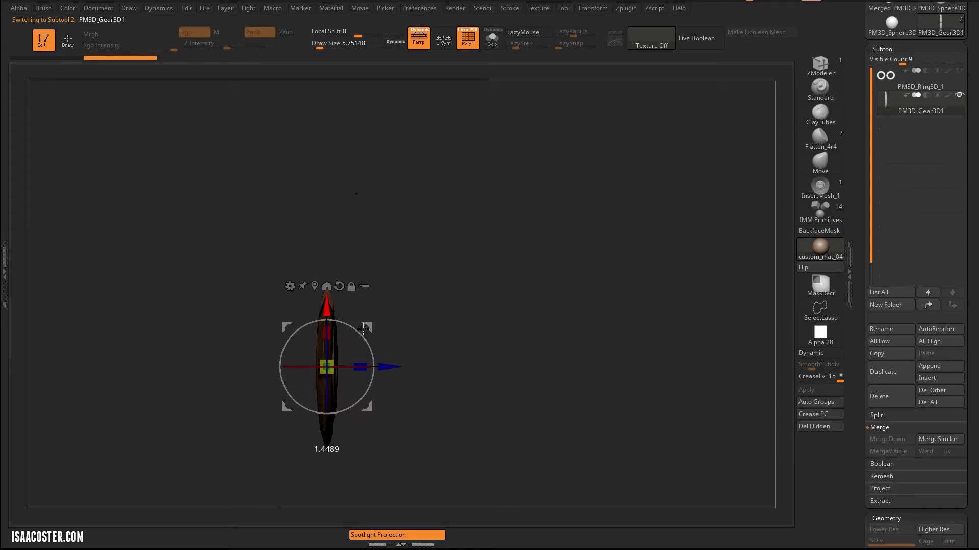
shift+drag(351, 370, 273, 379)
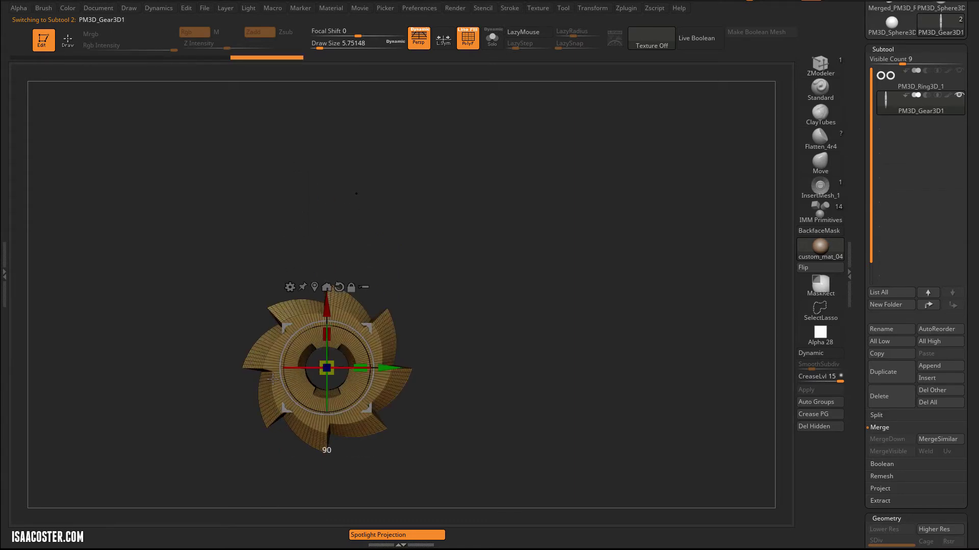
- Merge the ring subtool down with the gear subtool into a single subtool
click(917, 79)
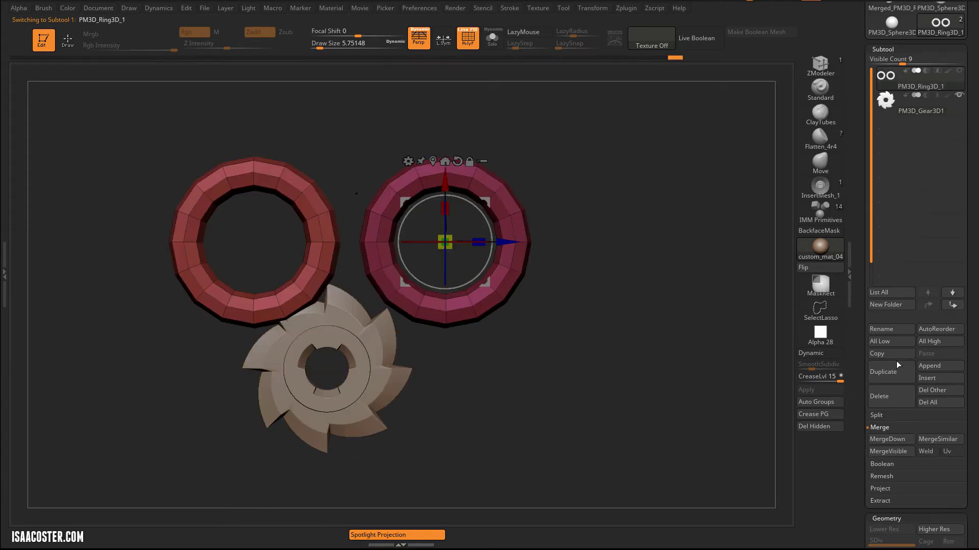
click(890, 439)
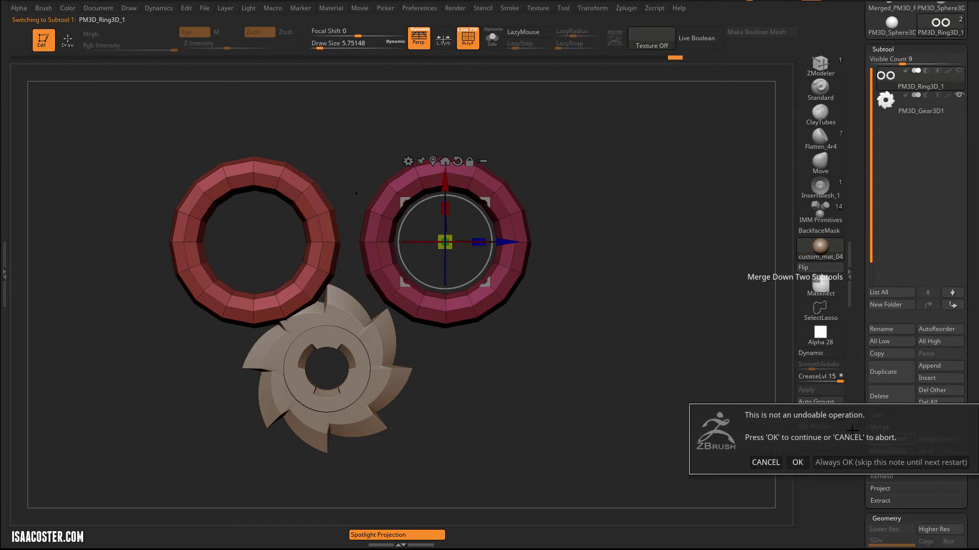
click(797, 461)
alt+drag(663, 279, 657, 242)
- Apply Merge Similar Groups so that both rings share one polygroup, separate from the gear
scroll(858, 219, down, 10)
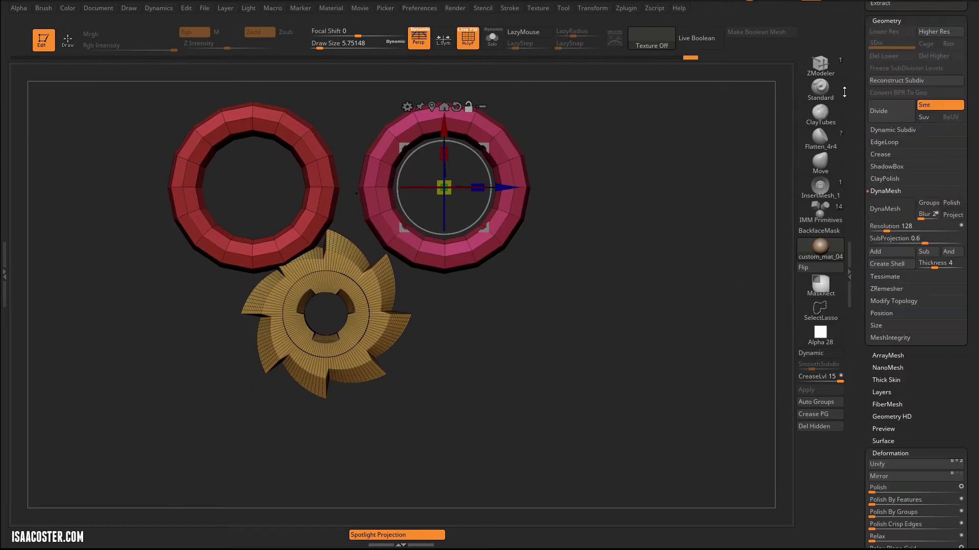
scroll(937, 252, down, 5)
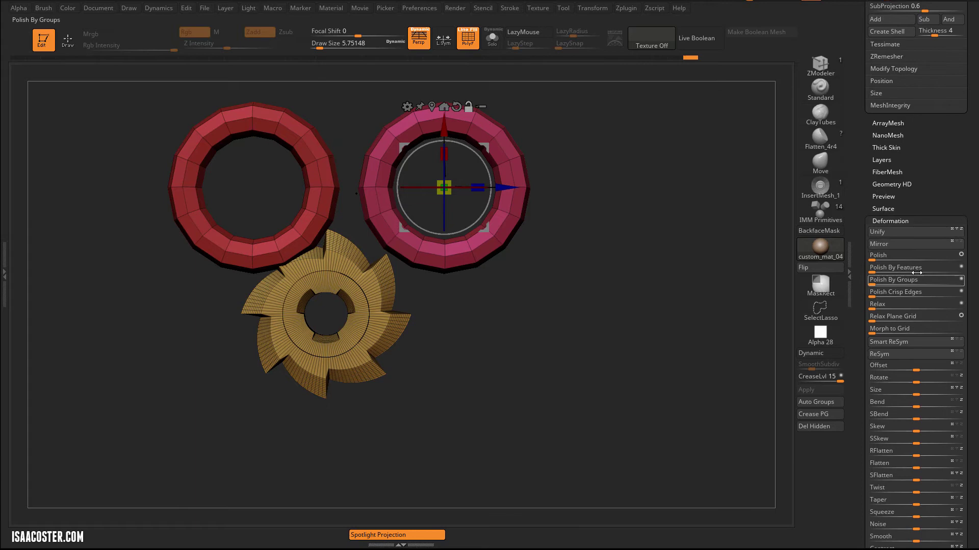
drag(921, 398, 920, 3)
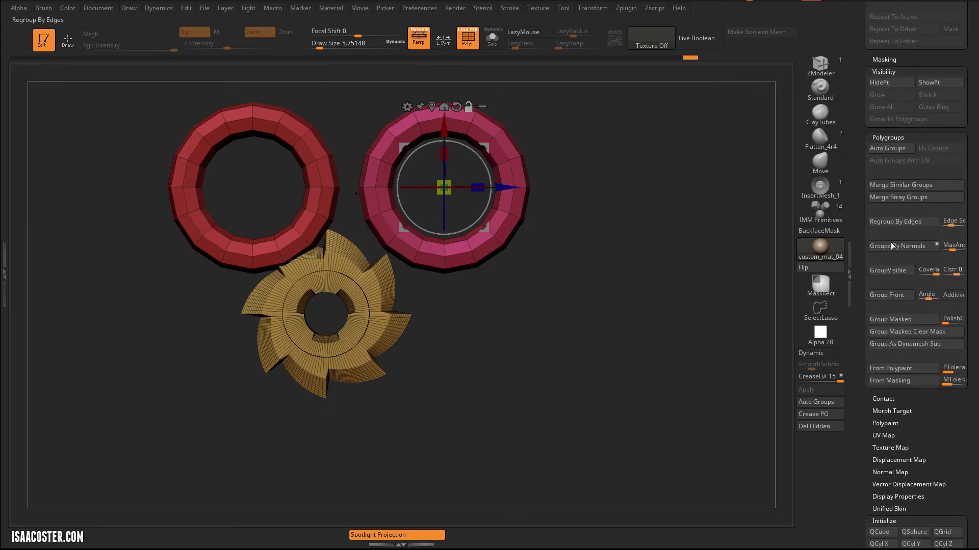
click(905, 186)
alt+drag(654, 239, 597, 364)
drag(243, 221, 248, 225)
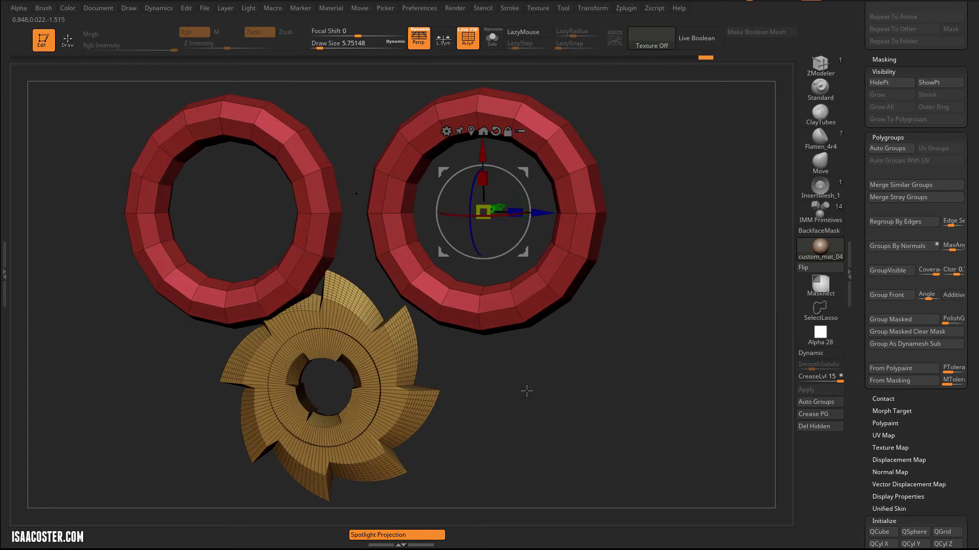
right_drag(526, 389, 539, 438)
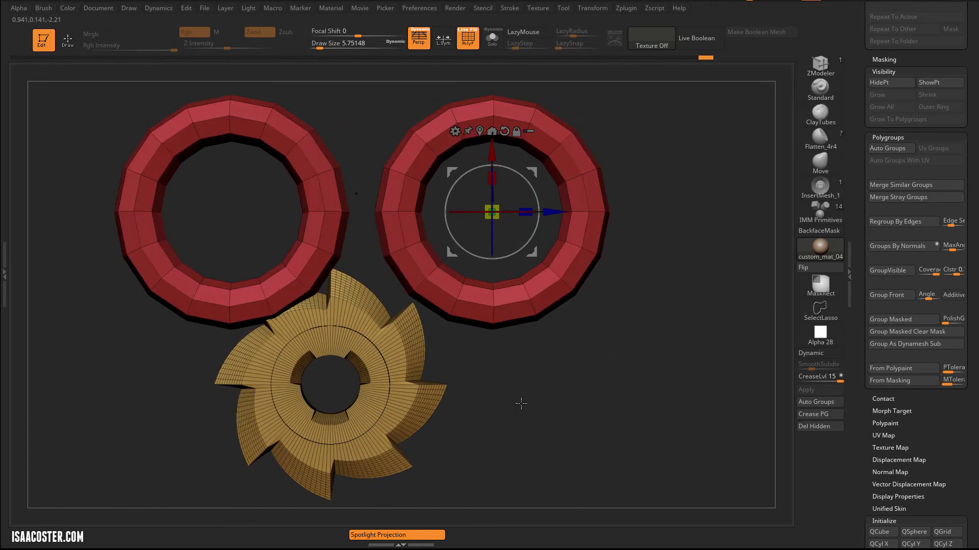
alt+right_drag(579, 415, 615, 365)
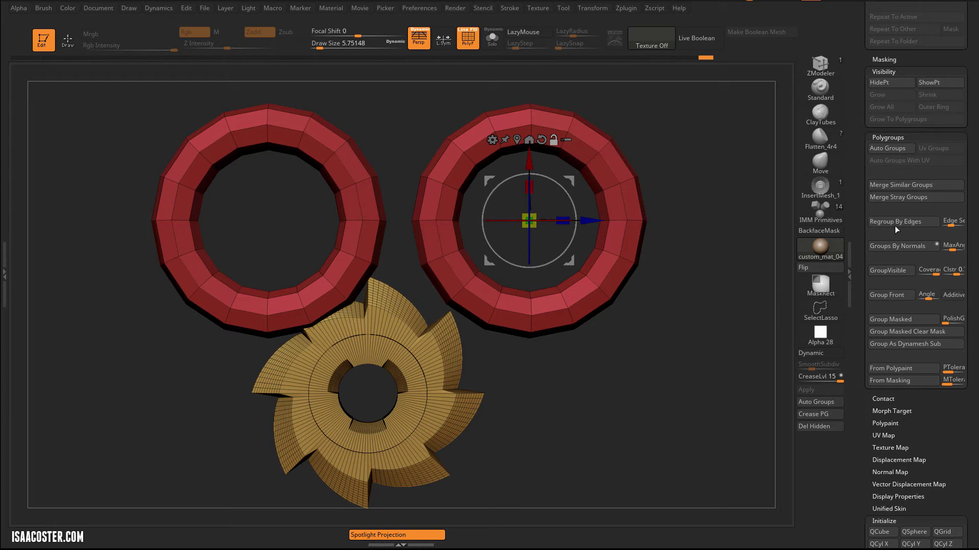
- Apply Groups By Normals to the rings and gear, then raise the maximum angle and regroup them
click(915, 251)
mouse_move(745, 313)
mouse_down()
mouse_move(699, 330)
mouse_move(729, 321)
mouse_up()
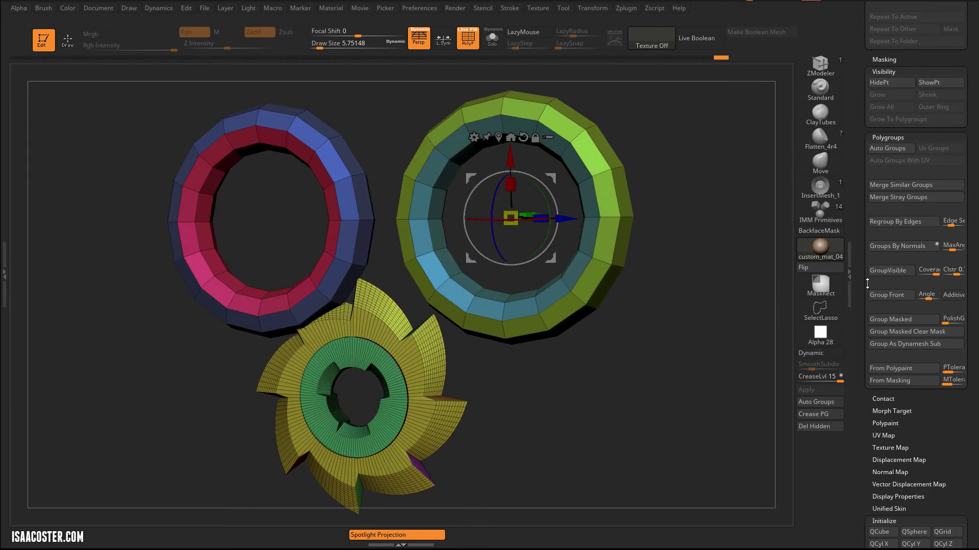
drag(953, 250, 955, 250)
click(925, 248)
drag(745, 305, 734, 338)
- Lower the Groups By Normals maximum angle to about 33.6 and regroup the rings and gear
drag(950, 249, 949, 251)
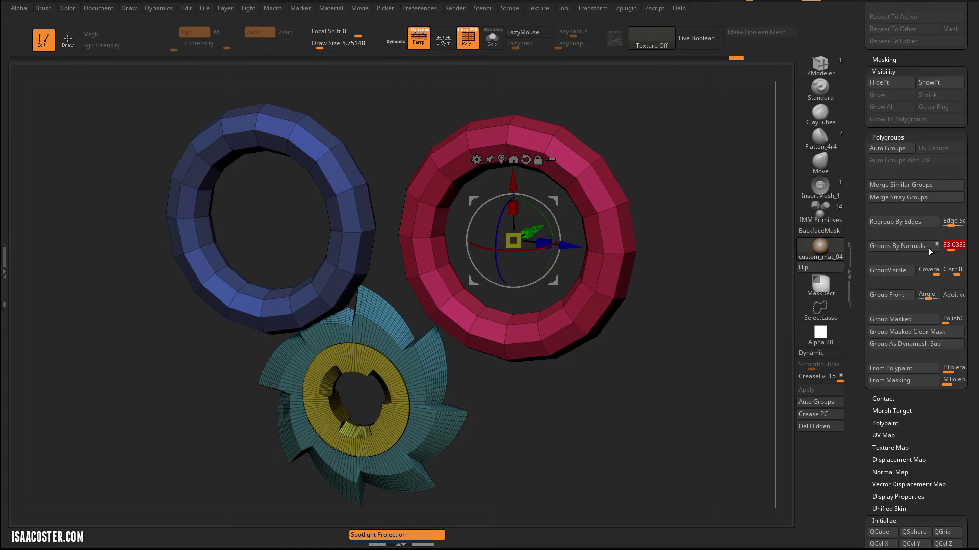
click(925, 248)
drag(755, 305, 773, 337)
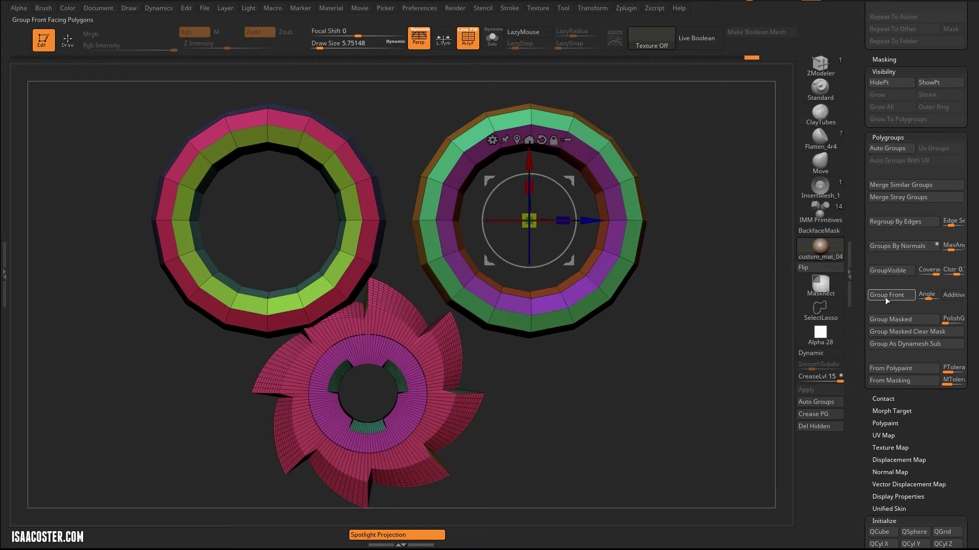
- Combine the rings and gear into a single polygroup, and split off the camera-facing polygons with Group Front
alt+drag(721, 308, 709, 287)
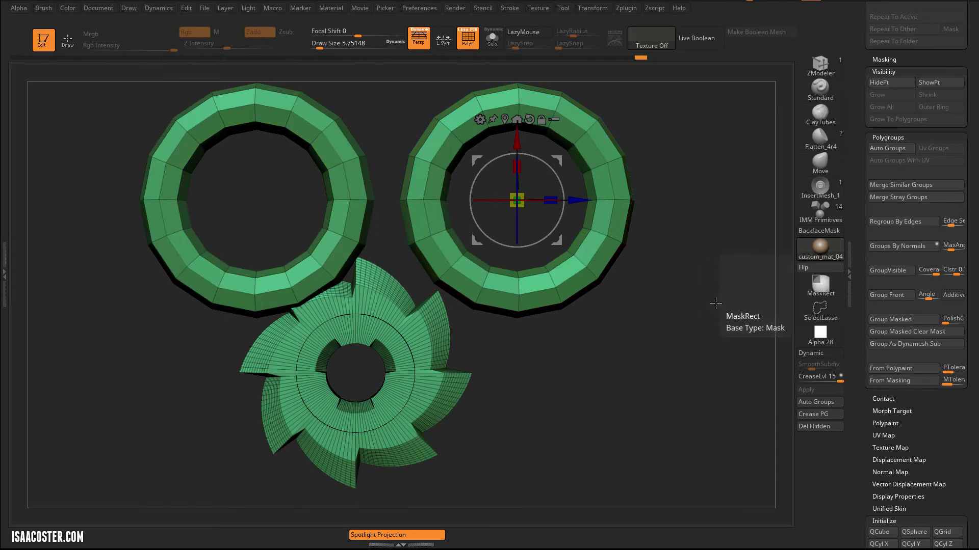
drag(716, 303, 737, 390)
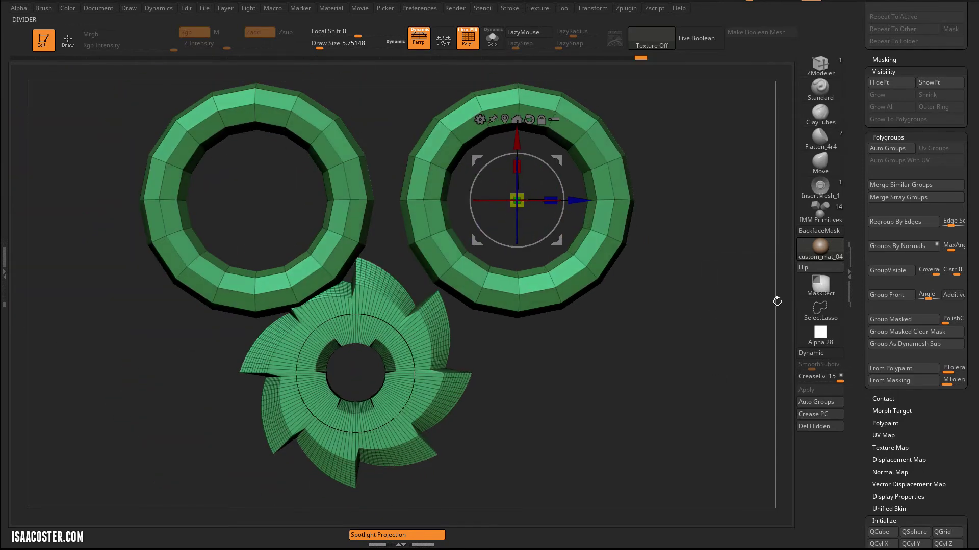
key(ctrl+w)
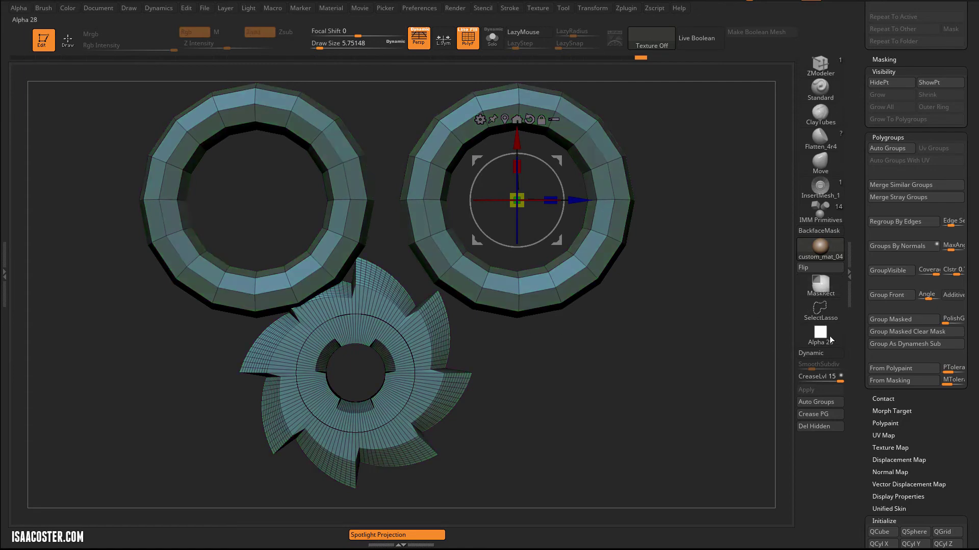
click(887, 295)
- Recombine everything into one polygroup, then mask the outer side of the second ring and turn that mask into a polygroup
drag(723, 322, 828, 330)
alt+drag(684, 196, 703, 249)
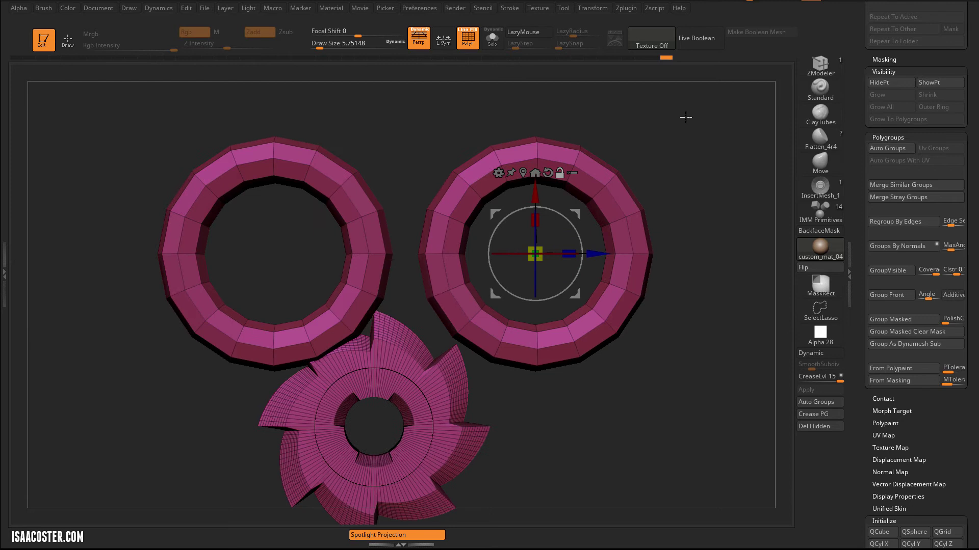
ctrl+drag(693, 107, 554, 443)
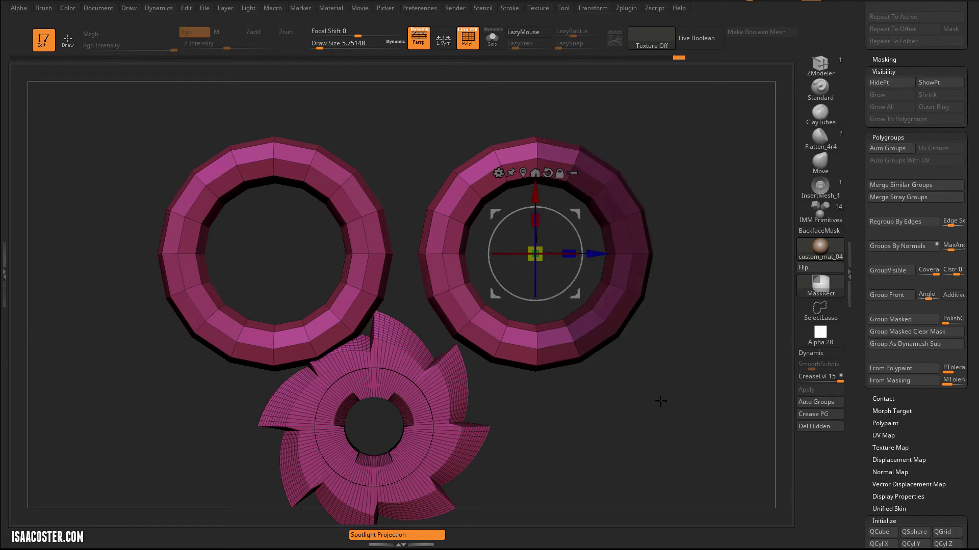
key(ctrl+w)
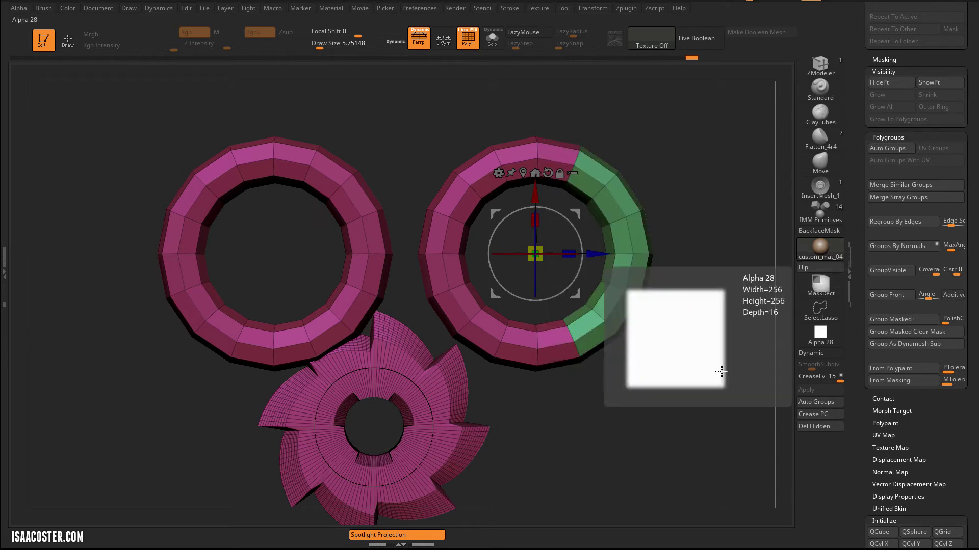
- Mask the adjacent inner-facing sections of both rings and turn the masked area into a new polygroup
ctrl+right_drag(666, 379, 667, 402)
alt+drag(667, 402, 665, 410)
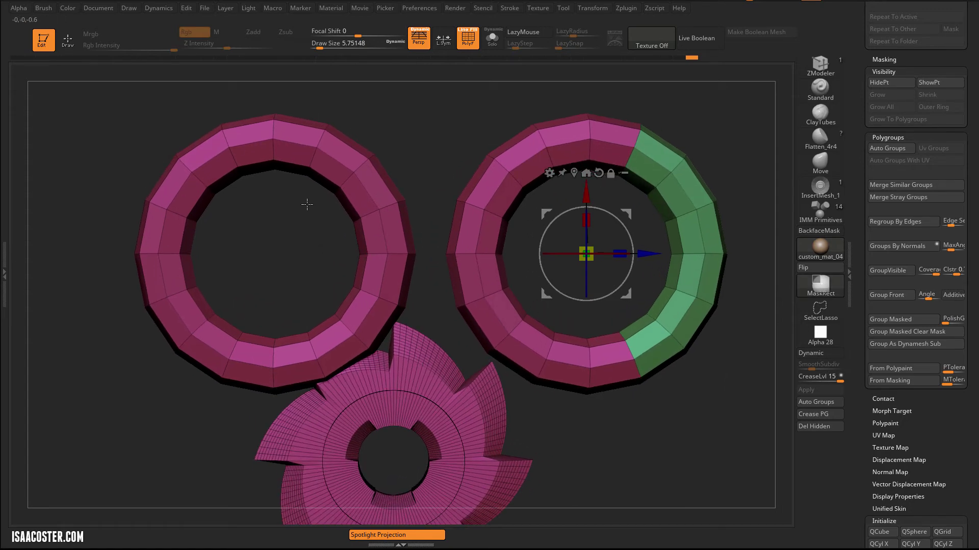
ctrl+drag(308, 201, 529, 313)
key(ctrl+w)
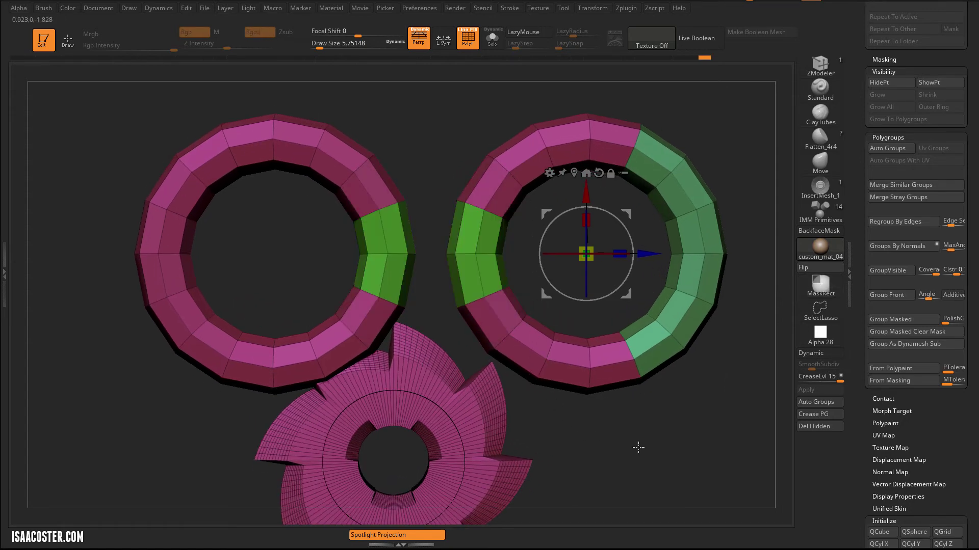
- Mask the lower half of the gear and turn the masked area into a new polygroup
alt+drag(613, 444, 185, 468)
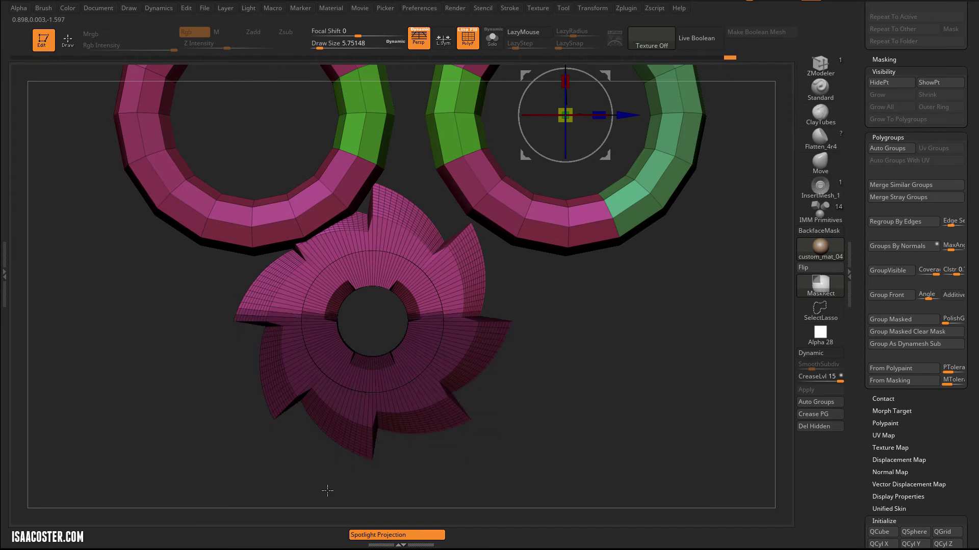
key(ctrl+w)
alt+drag(612, 400, 584, 429)
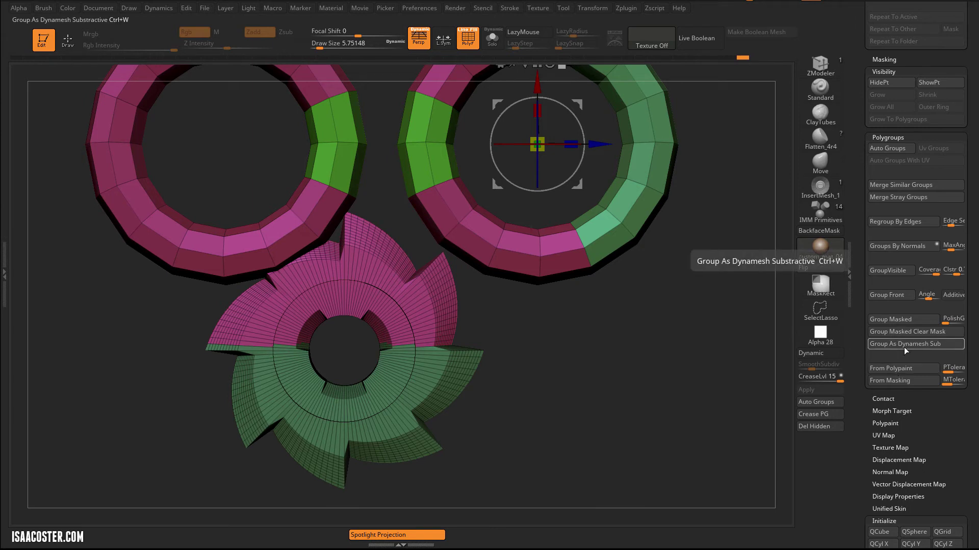
- Turn off the PolyFrame display and frame the rings and gear in the view
ctrl+right_drag(717, 341, 869, 342)
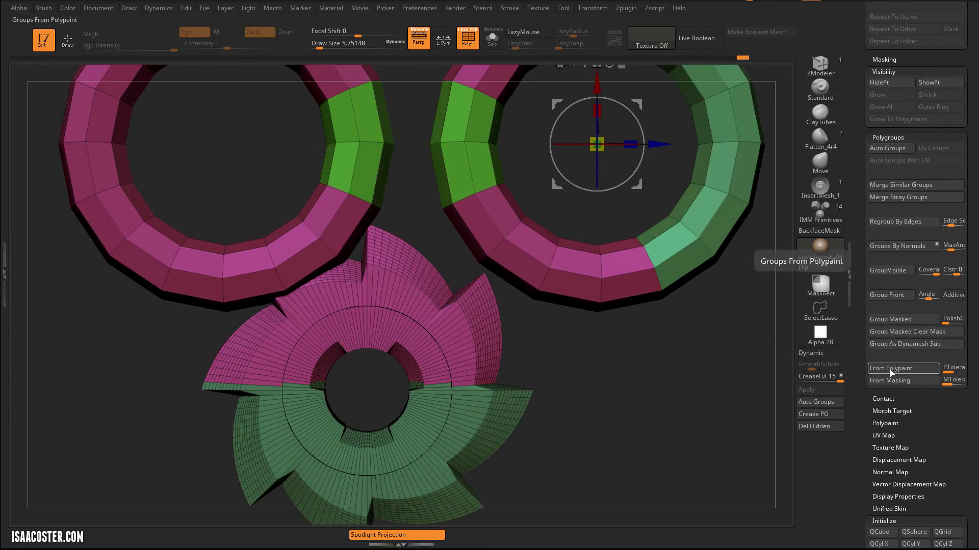
ctrl+right_drag(673, 378, 913, 378)
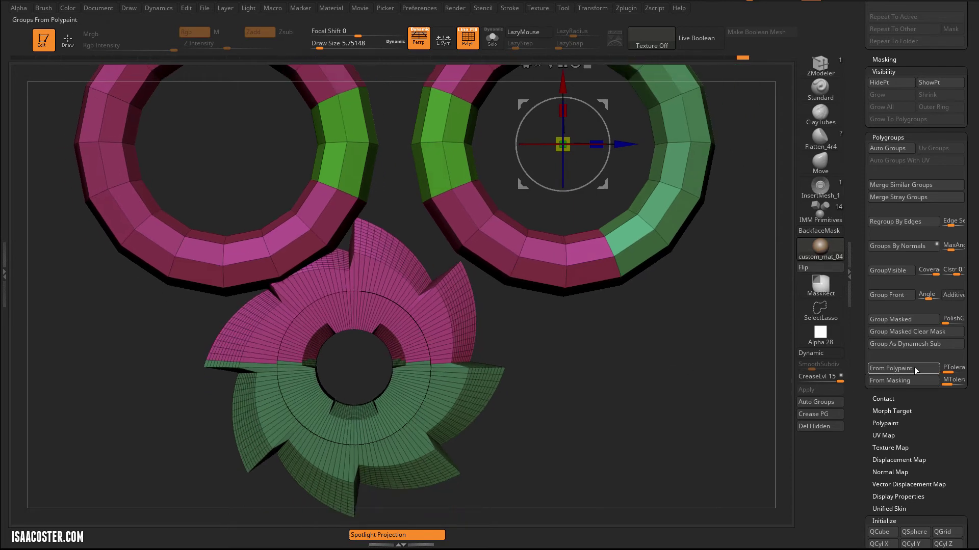
ctrl+right_drag(666, 348, 574, 334)
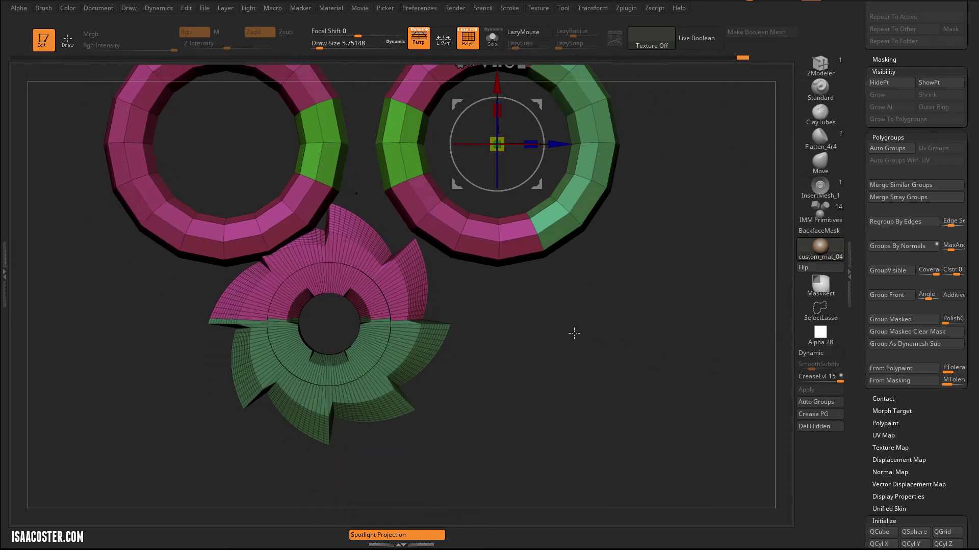
key(shift+f)
key(f)
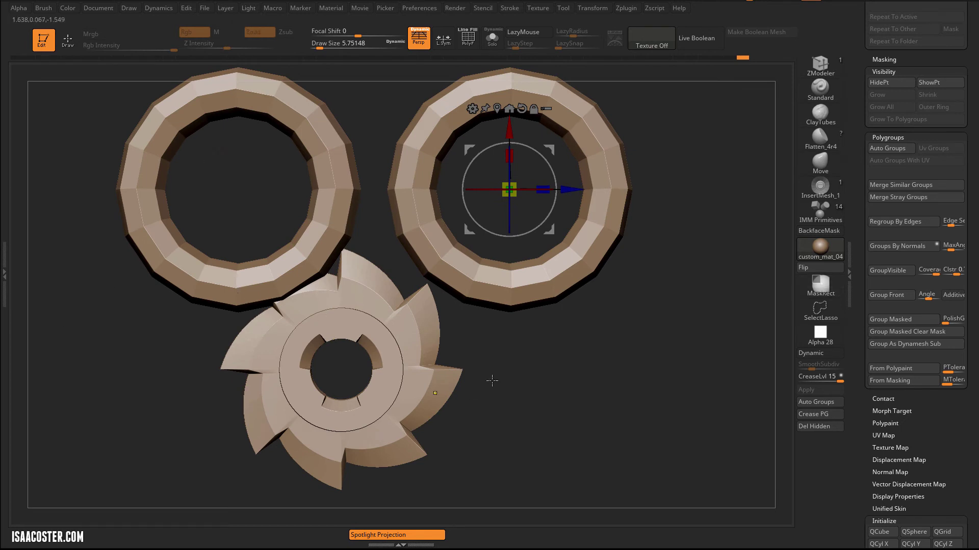
- Show the PolyFrame, give the two rings and the gear separate polygroups with Auto Groups, and return to Draw mode
key(shift+f)
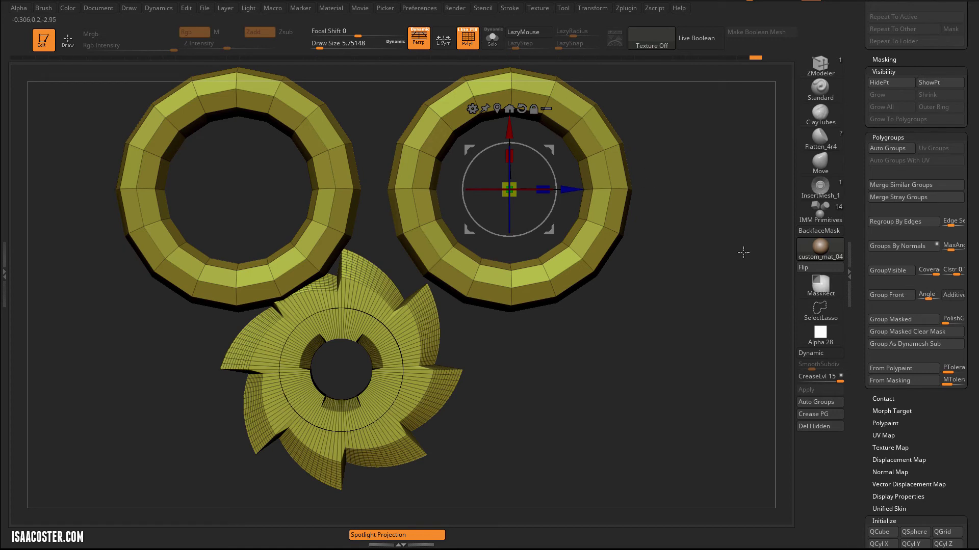
click(816, 402)
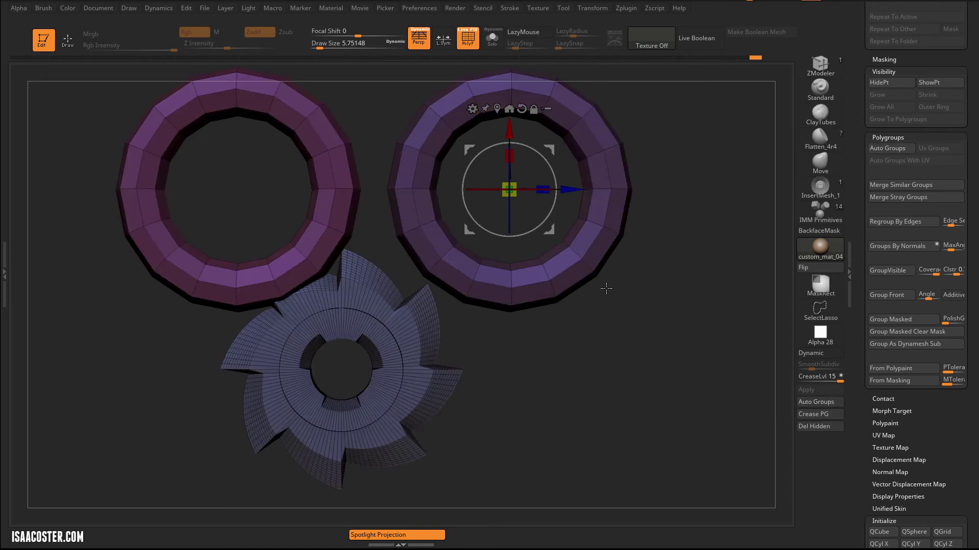
alt+drag(652, 343, 681, 372)
click(338, 153)
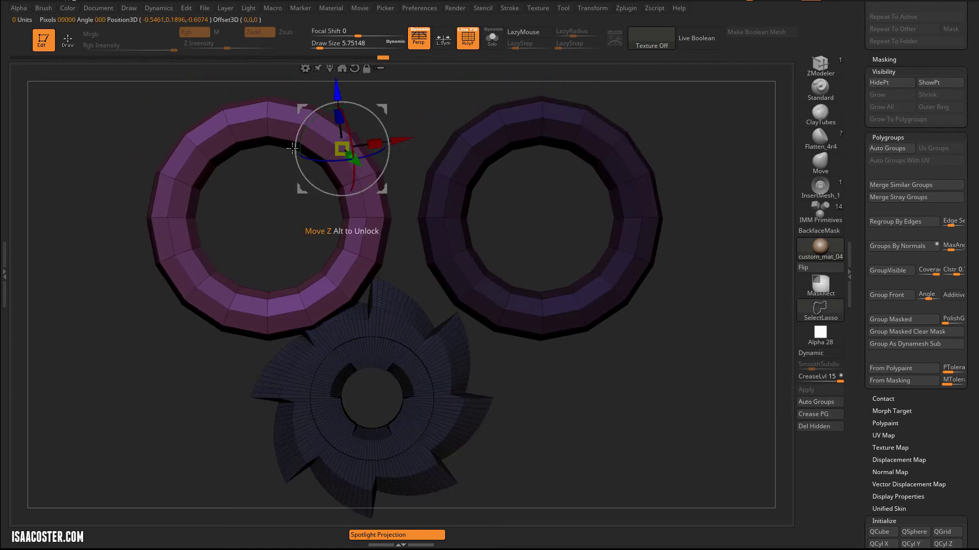
key(q)
ctrl+drag(79, 128, 112, 153)
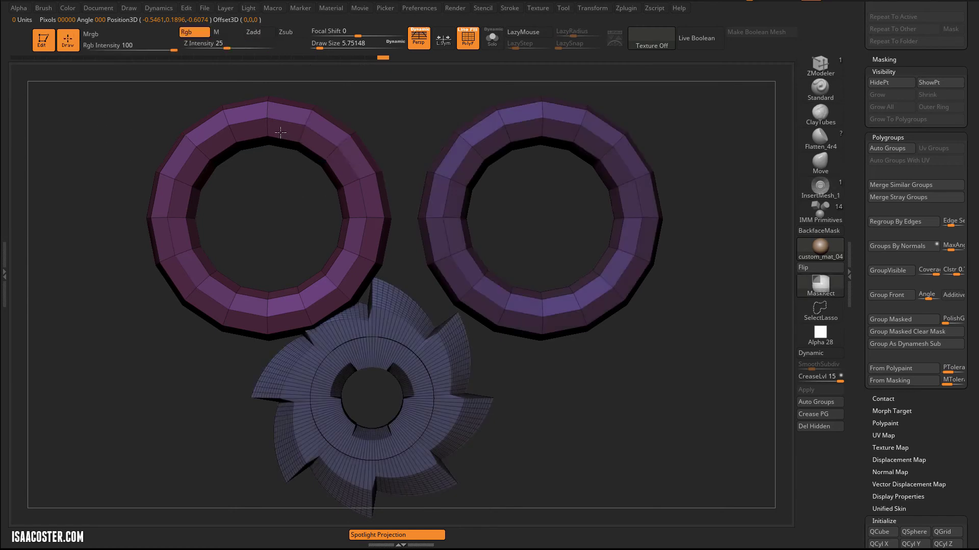
- Isolate the first ring, dock the Color palette beside the canvas, and fill the ring with red (R 201, G 0, B 0)
ctrl+shift+click(306, 130)
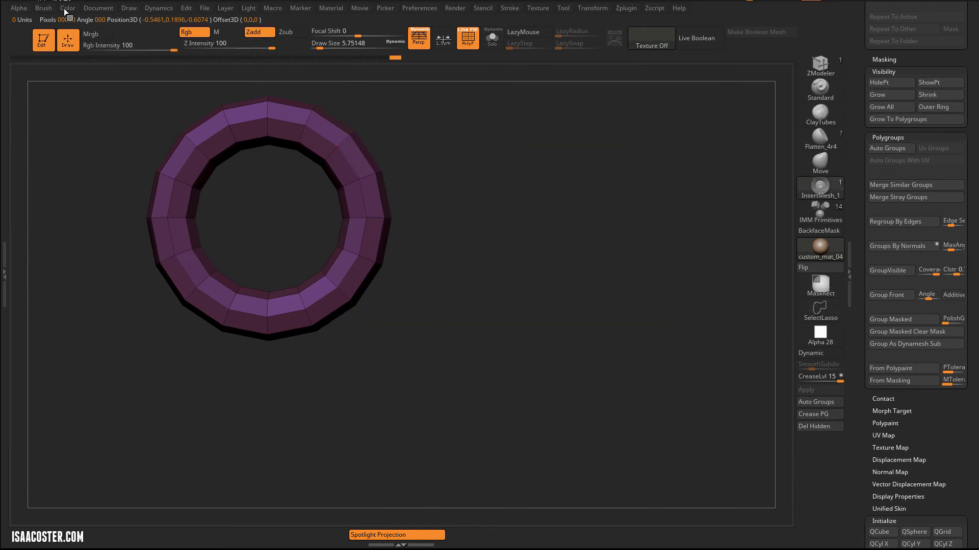
click(98, 8)
click(69, 8)
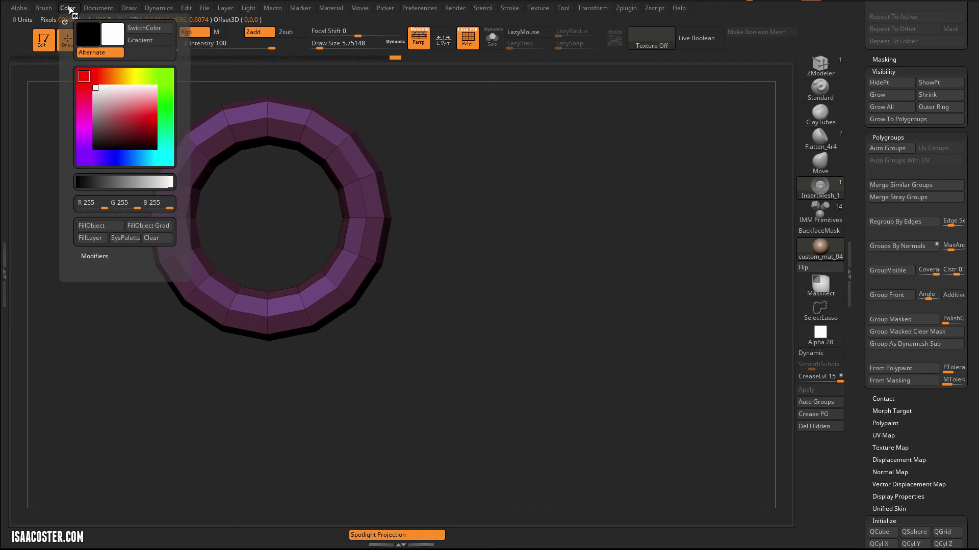
click(154, 124)
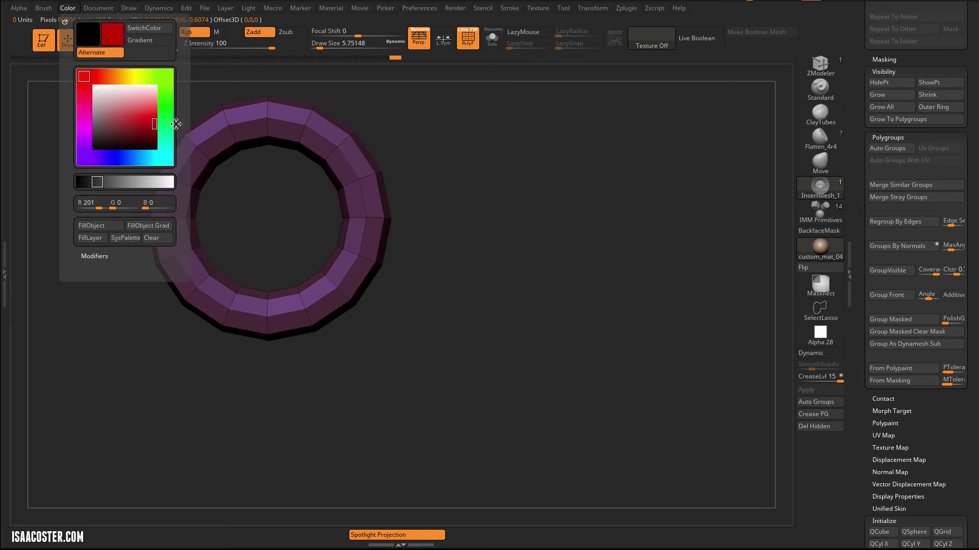
click(64, 21)
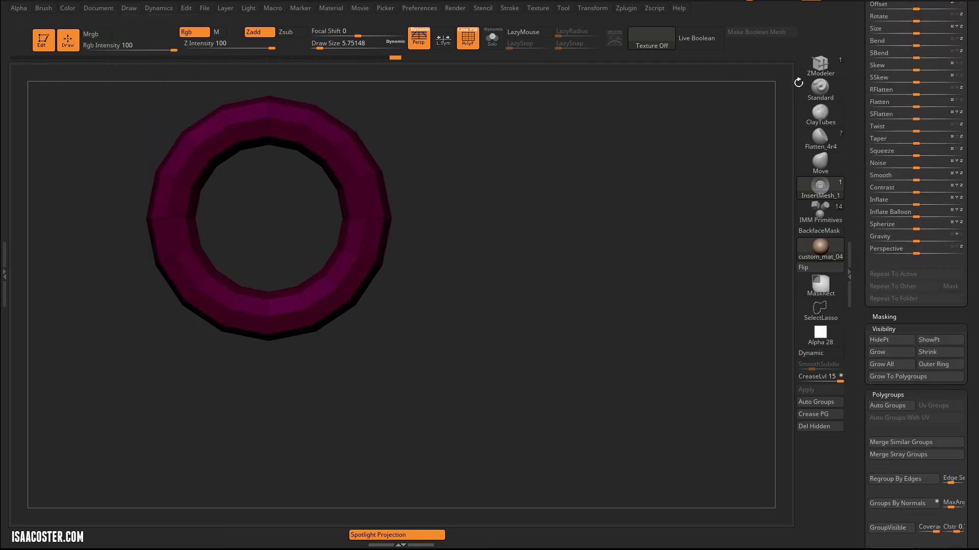
click(900, 199)
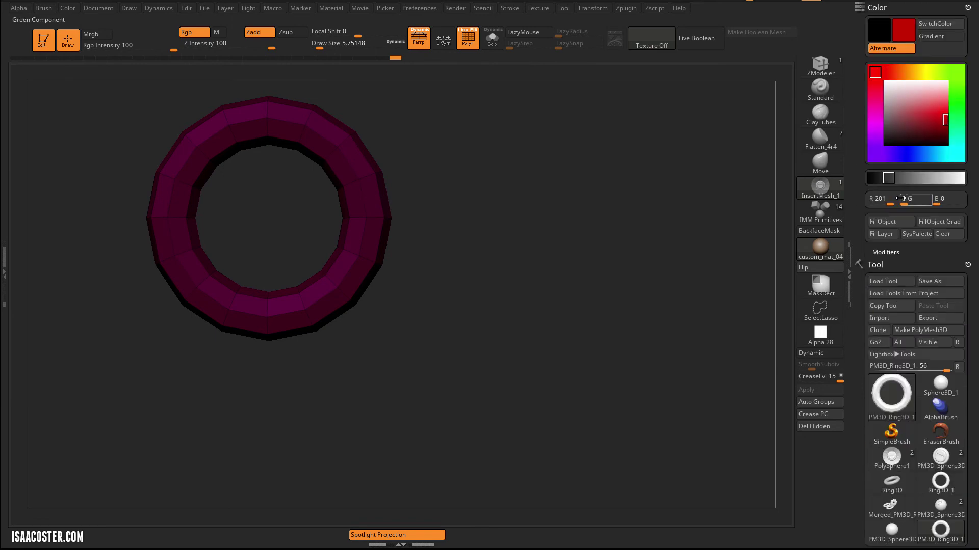
click(884, 221)
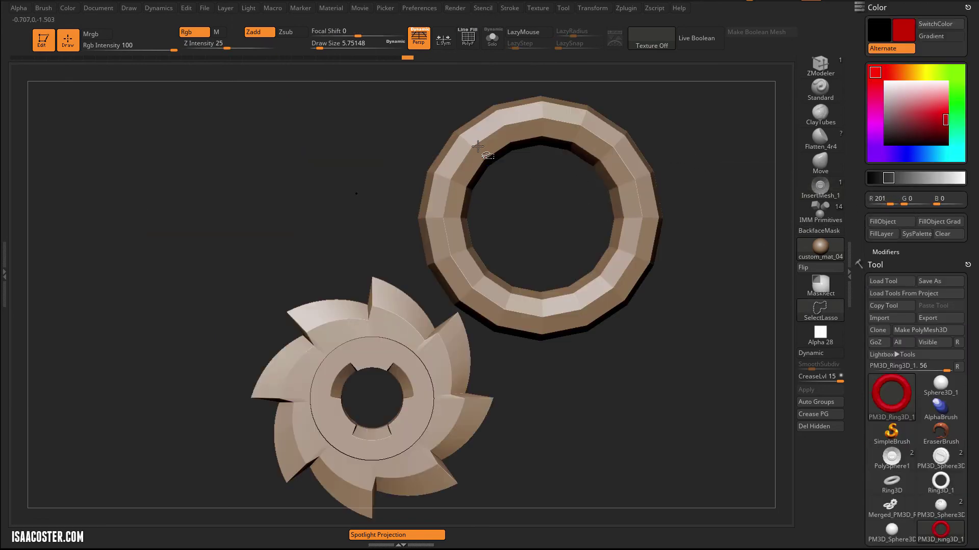
- Isolate the second ring, fill it with green (R 128, G 255, B 0), and show all parts again
ctrl+alt+shift+click(492, 147)
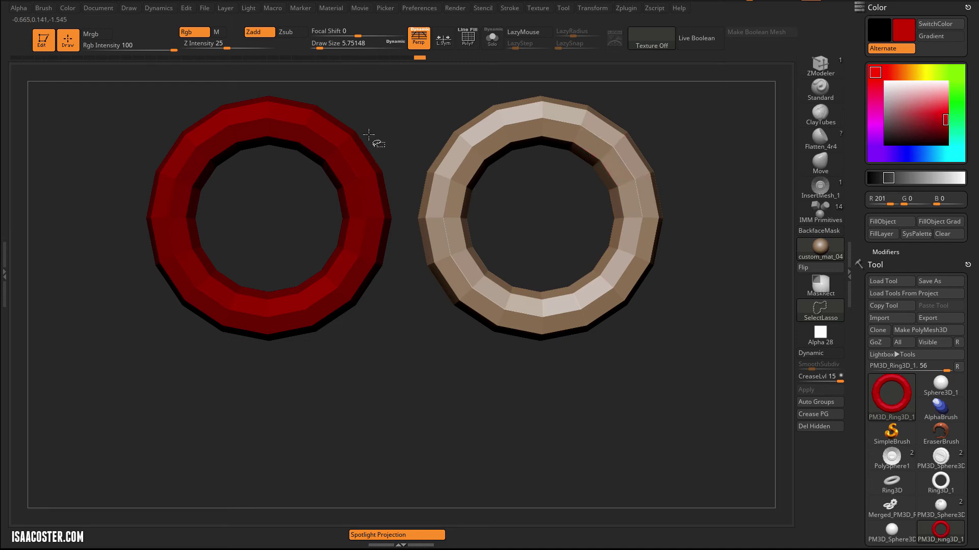
ctrl+alt+shift+click(377, 140)
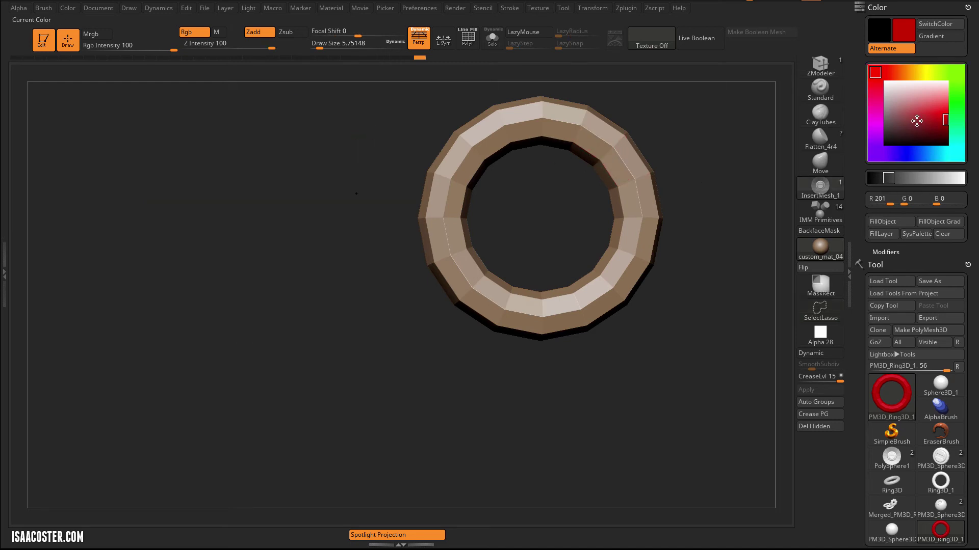
mouse_move(920, 117)
mouse_down()
mouse_move(953, 76)
mouse_move(940, 123)
mouse_move(964, 67)
mouse_up()
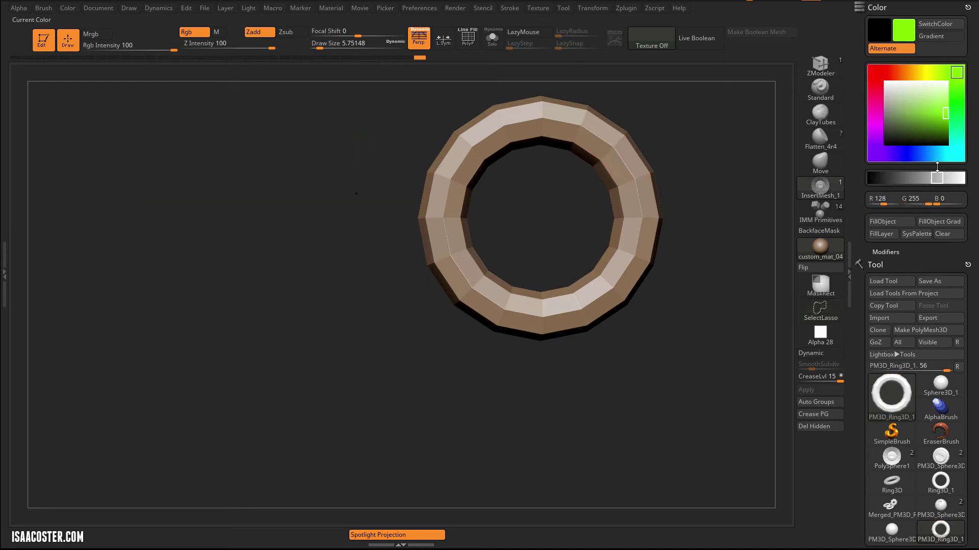
click(882, 221)
ctrl+shift+click(415, 339)
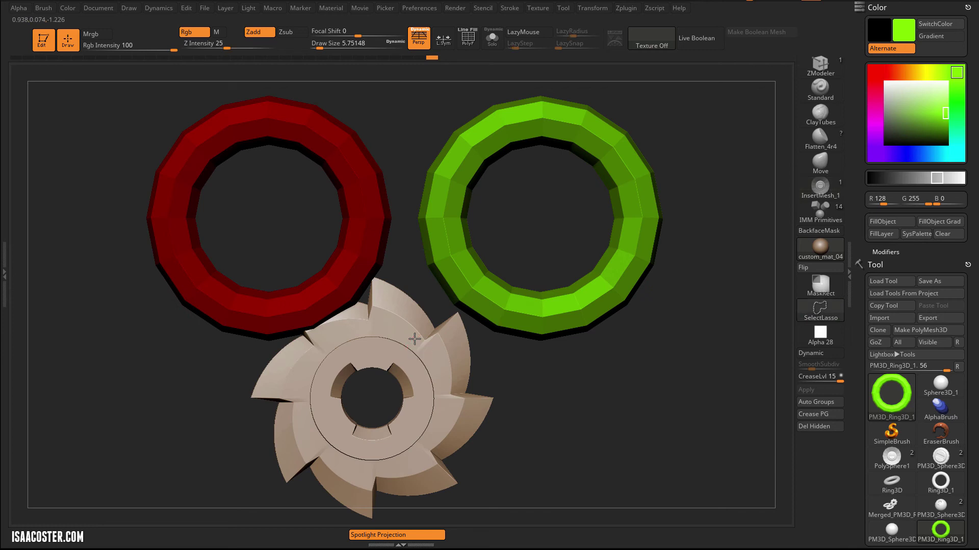
- Isolate the gear, fill it with purple (R 128, G 0, B 255), and restore the full mesh's visibility
ctrl+shift+click(414, 339)
click(875, 154)
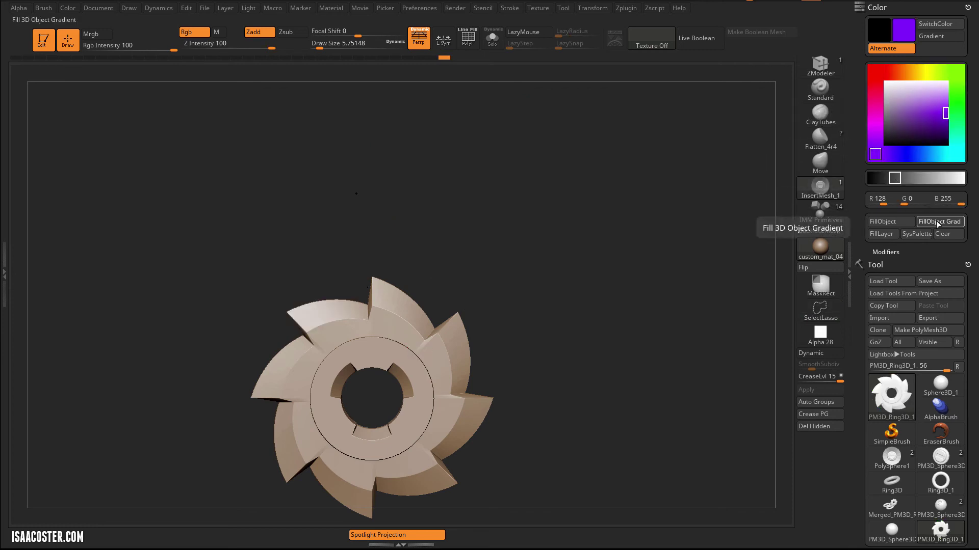
click(886, 221)
ctrl+shift+click(636, 199)
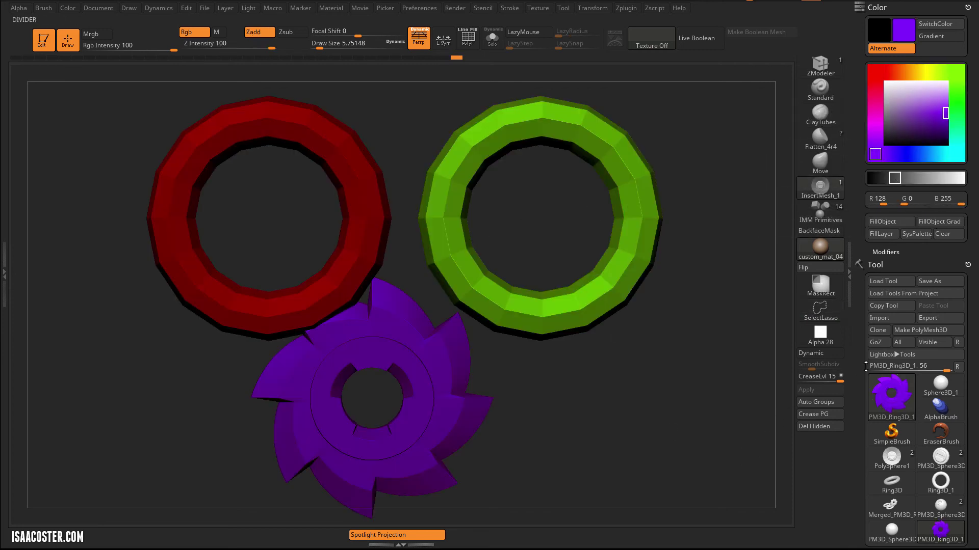
- Compare the polypaint colours with the current polygroups by switching the PolyFrame display on and off
key(o)
click(686, 371)
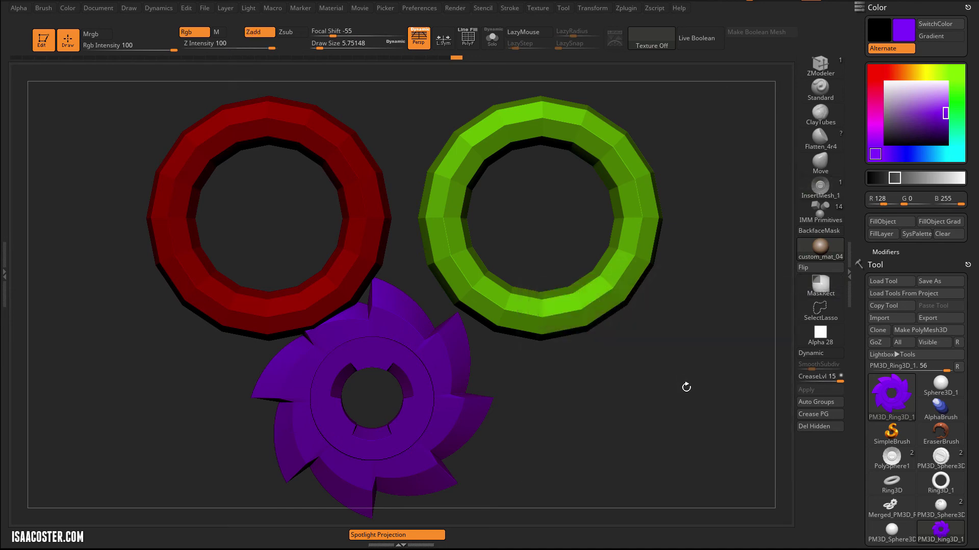
key(shift+f)
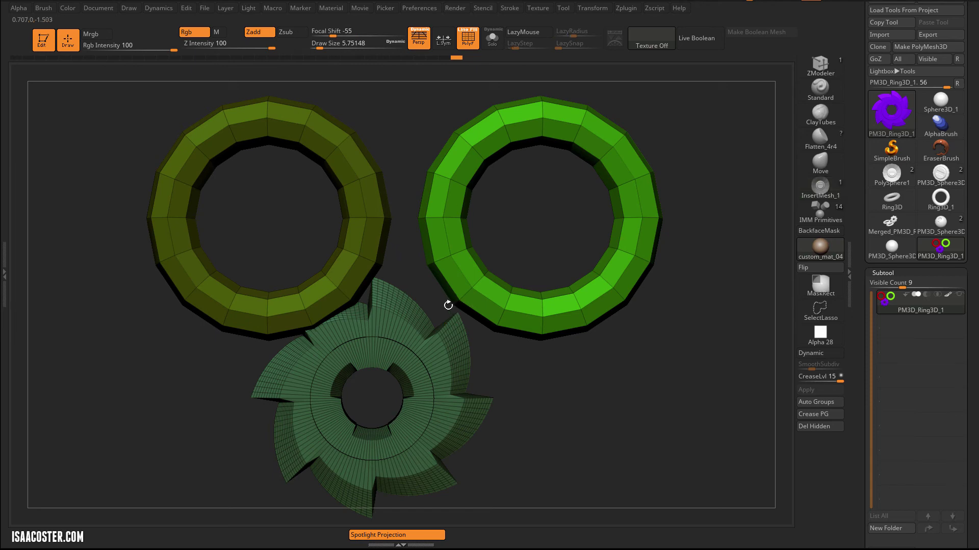
key(shift+f)
key(shift+f)
key(shift+f)
key(shift+f)
key(shift+f)
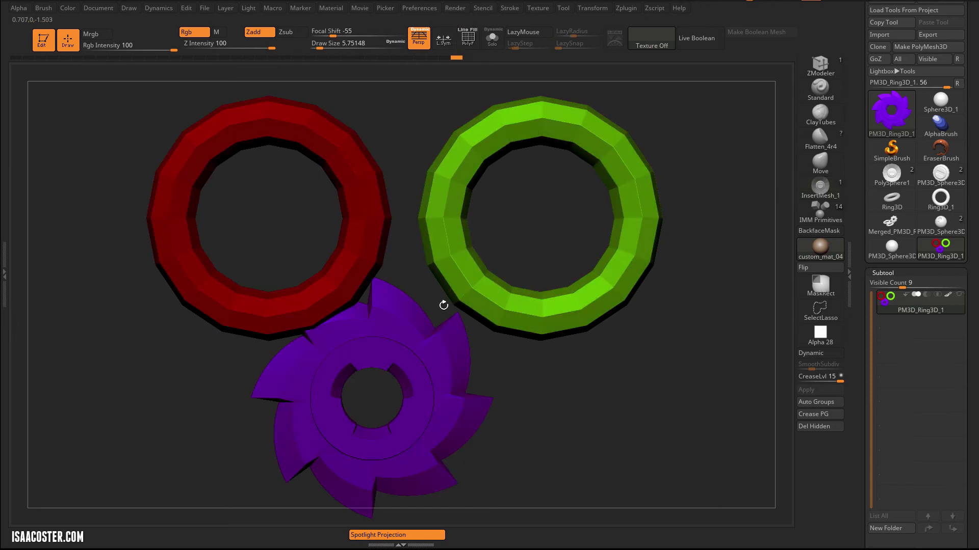
key(shift+f)
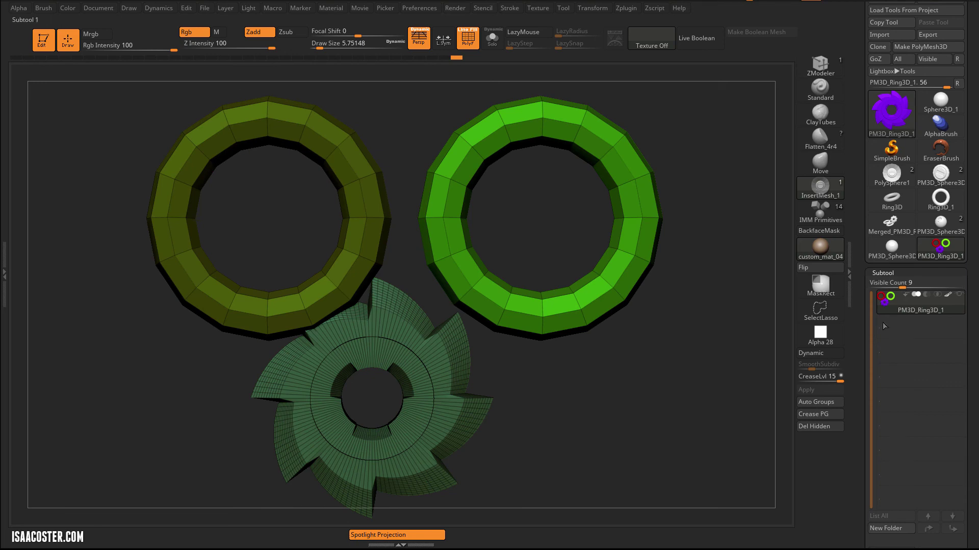
- Create polygroups from the polypaint on the rings and gear, and turn off the PolyFrame display
drag(862, 329, 919, 95)
scroll(897, 290, down, 3)
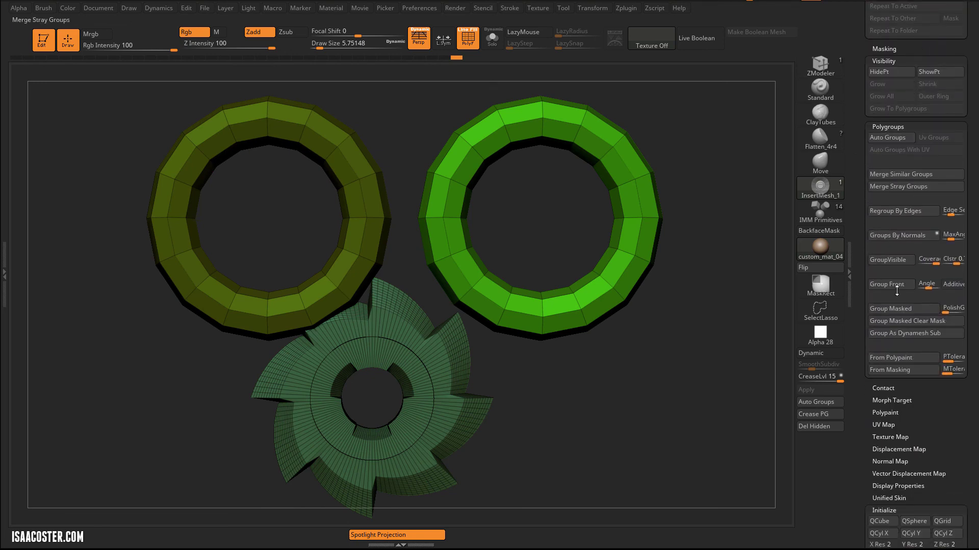
click(915, 358)
key(shift+f)
key(shift+f)
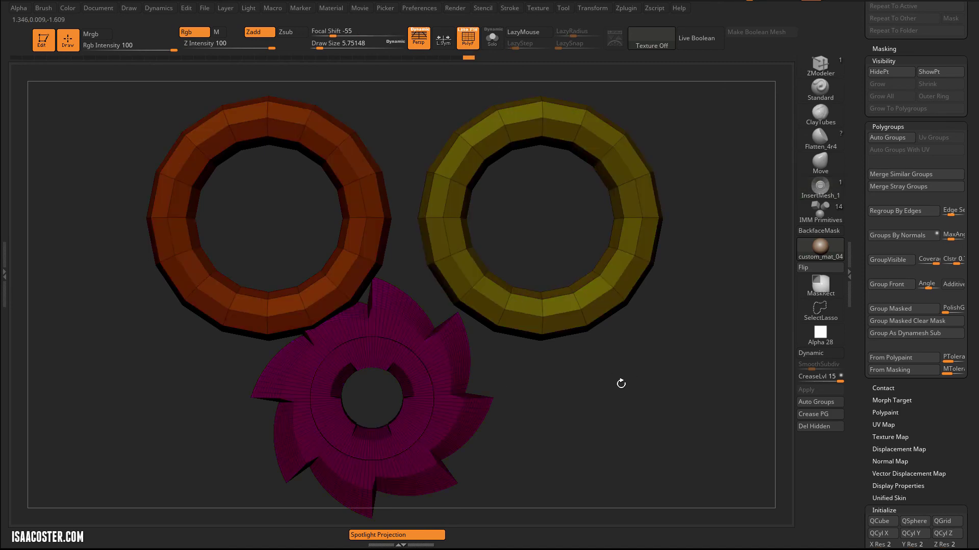
key(shift+f)
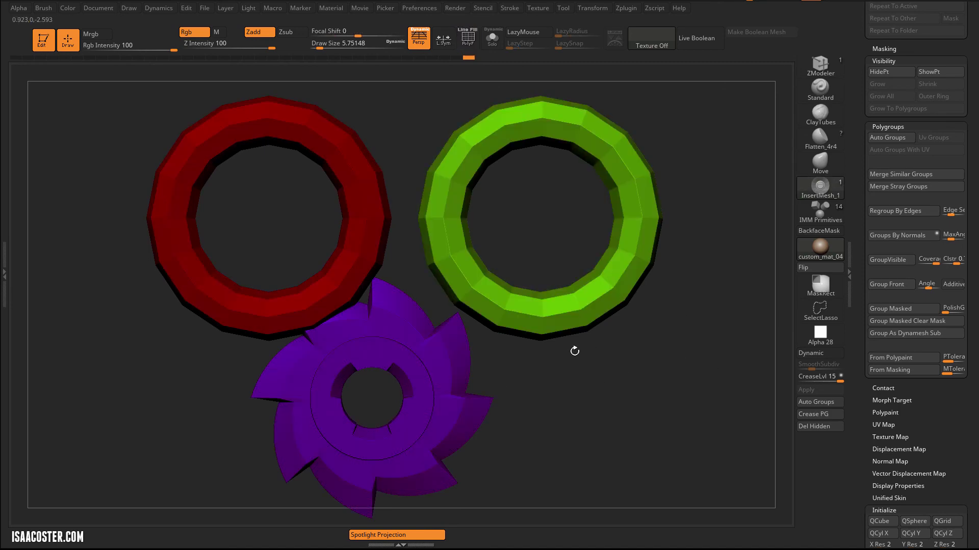
drag(562, 363, 503, 356)
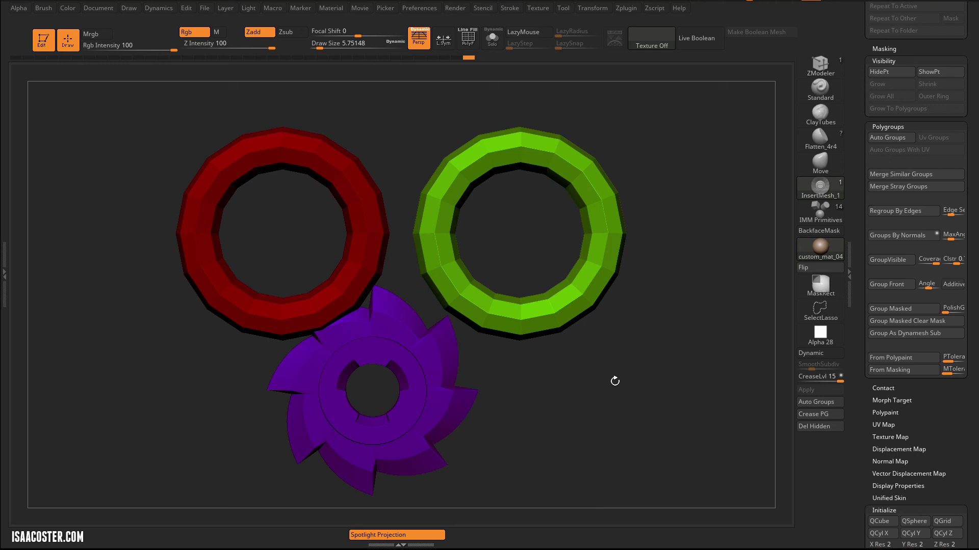
ctrl+right_drag(541, 364, 542, 370)
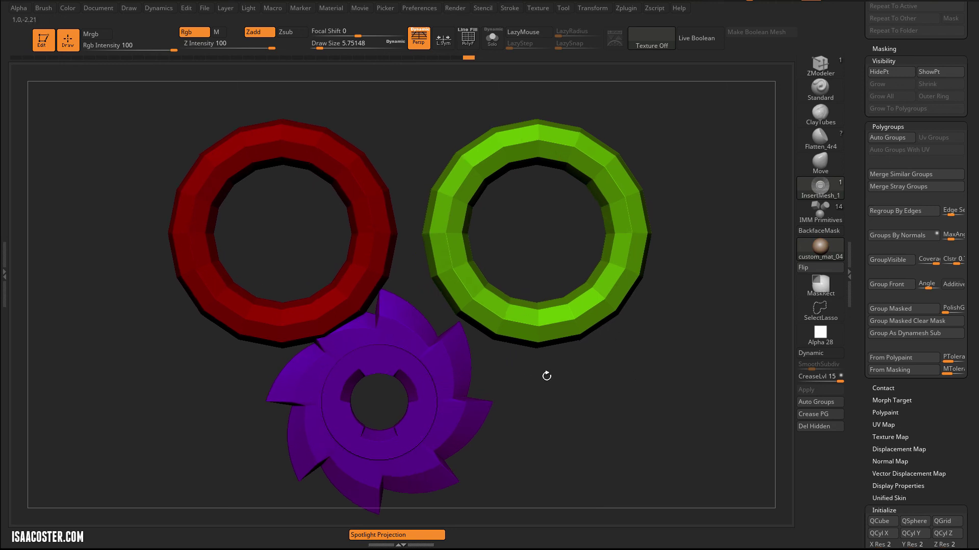
alt+drag(586, 381, 576, 377)
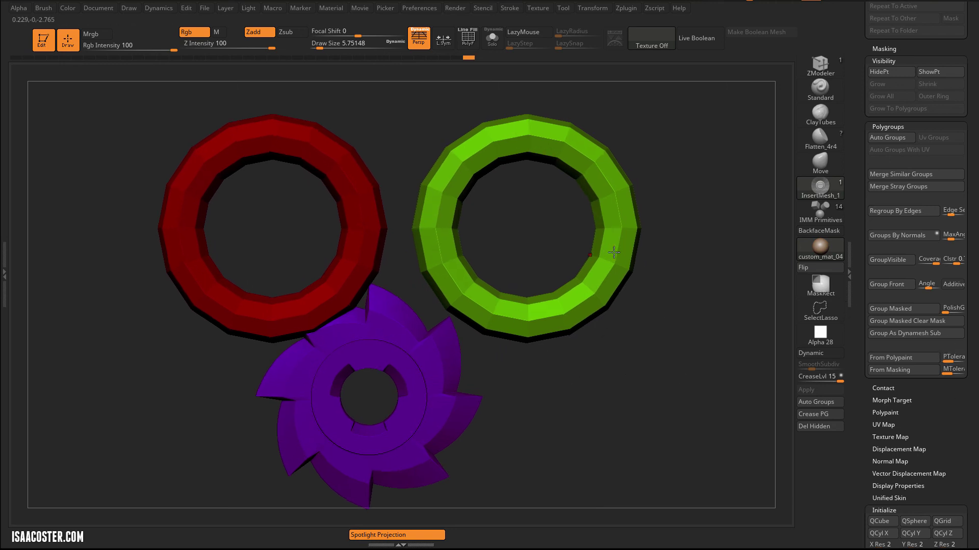
drag(618, 260, 626, 262)
key(ctrl+z)
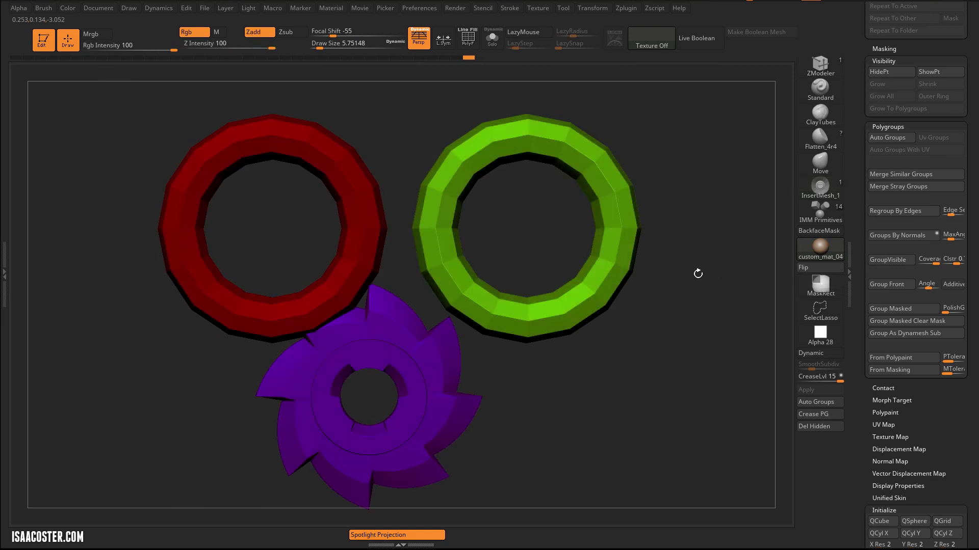
mouse_move(720, 297)
alt+mouse_down()
mouse_move(690, 301)
mouse_move(706, 300)
alt+mouse_up()
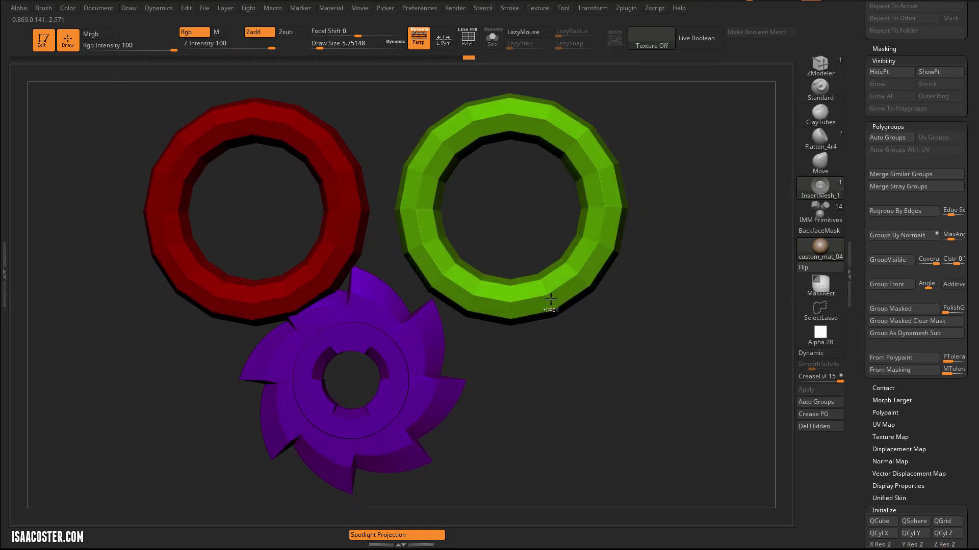
ctrl+shift+click(548, 309)
key(ctrl+z)
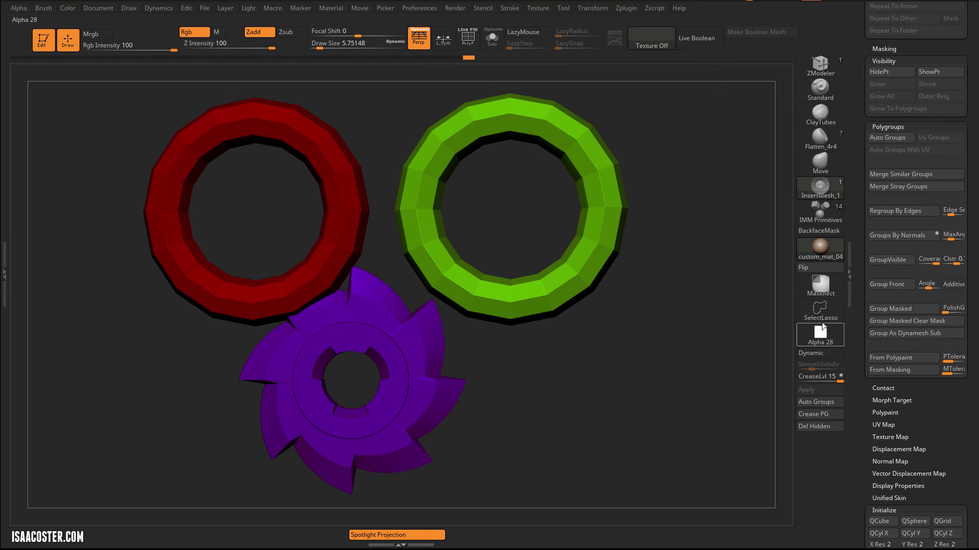
- Isolate the inner polygon loop of the green ring with SelectLasso, then show the whole mesh again
key(ctrl+shift)
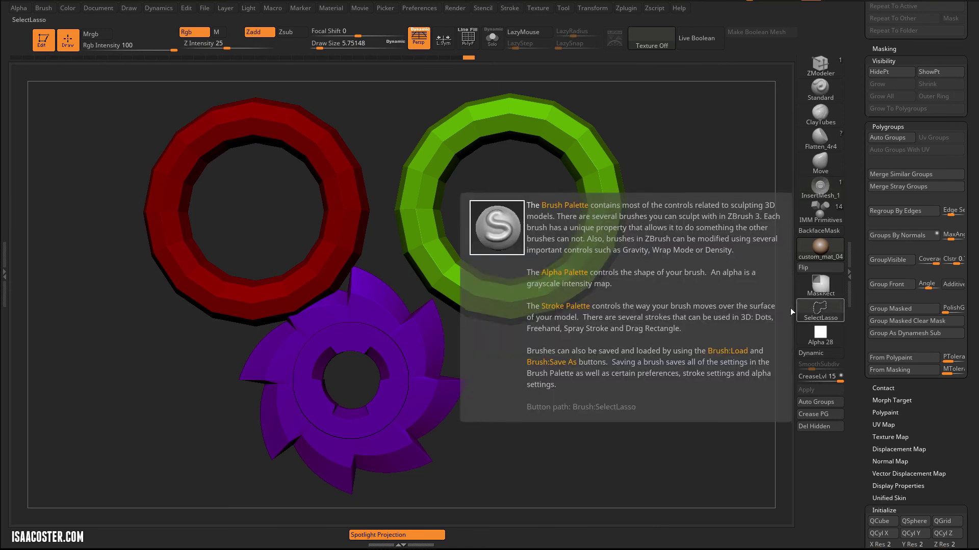
ctrl+shift+click(574, 273)
ctrl+shift+drag(674, 333, 634, 380)
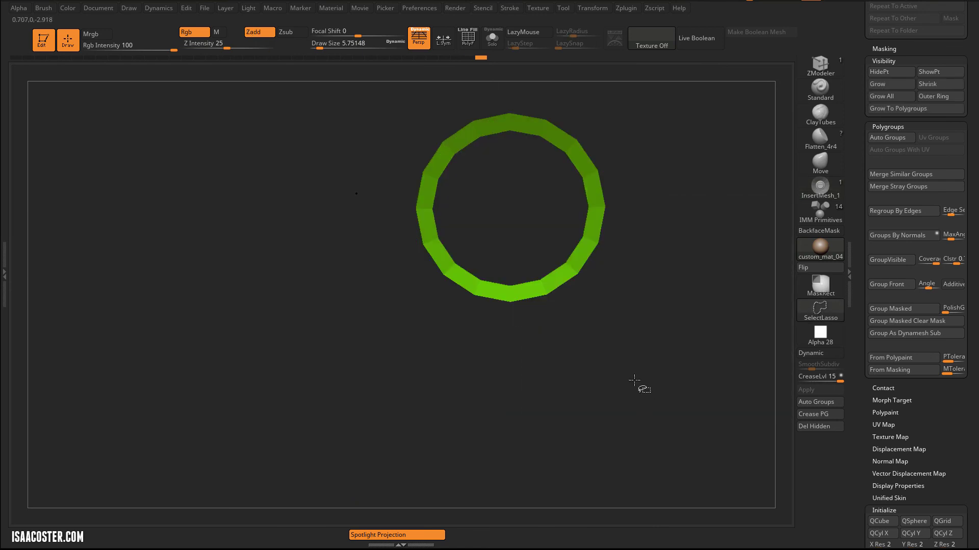
ctrl+shift+click(692, 357)
- Switch to the SelectRect brush, isolate the red ring, green ring and gear in turn, and restore full visibility
click(820, 309)
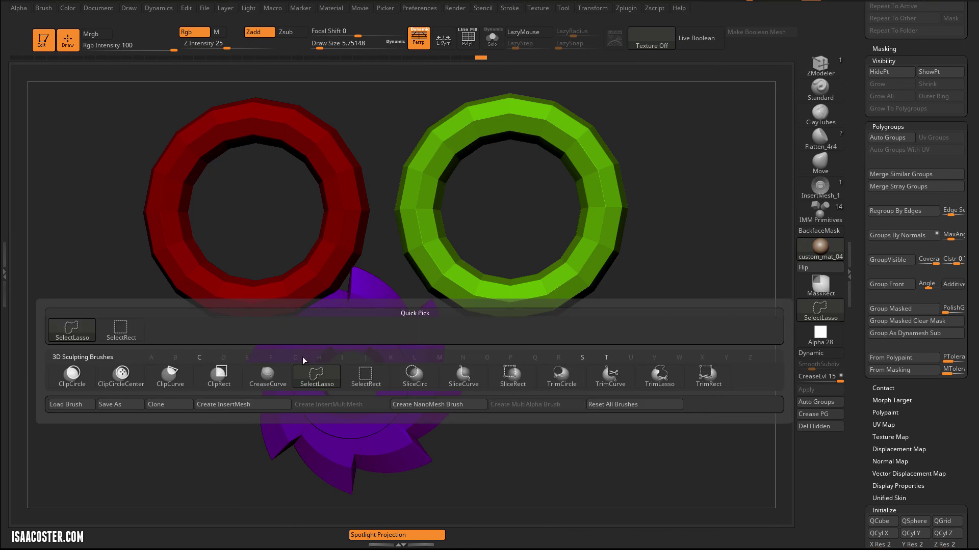
click(365, 376)
ctrl+shift+click(320, 266)
mouse_move(534, 402)
ctrl+shift+mouse_down()
mouse_move(510, 377)
mouse_move(525, 382)
ctrl+shift+mouse_up()
ctrl+shift+click(451, 282)
ctrl+shift+click(583, 416)
ctrl+shift+click(422, 358)
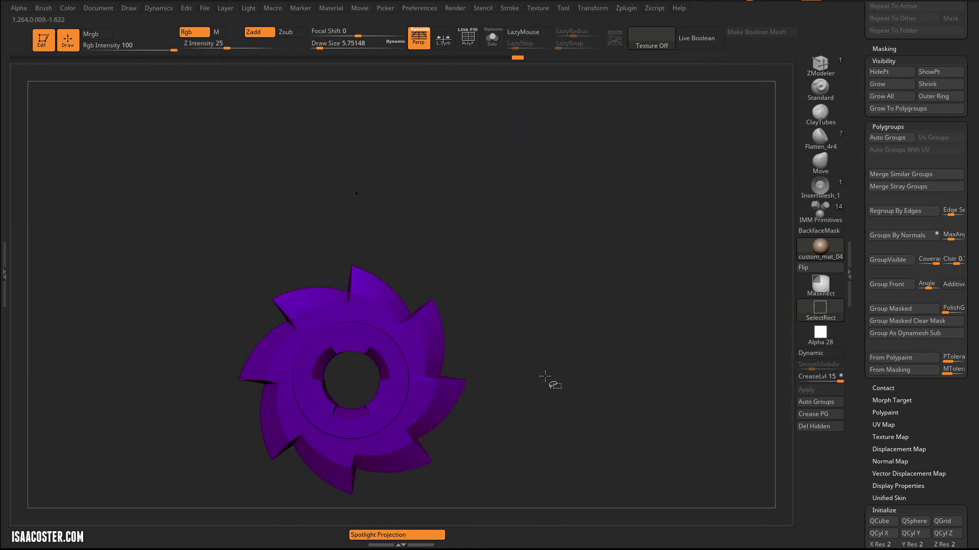
ctrl+shift+click(554, 385)
- Reframe the rings and gear in the view and set the selection brush back to SelectLasso
drag(491, 374, 500, 301)
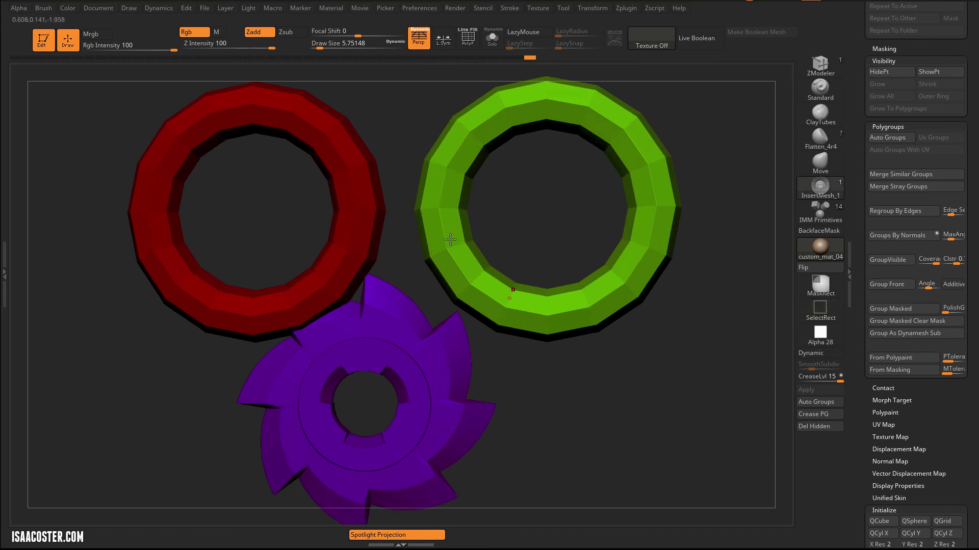
drag(577, 356, 565, 353)
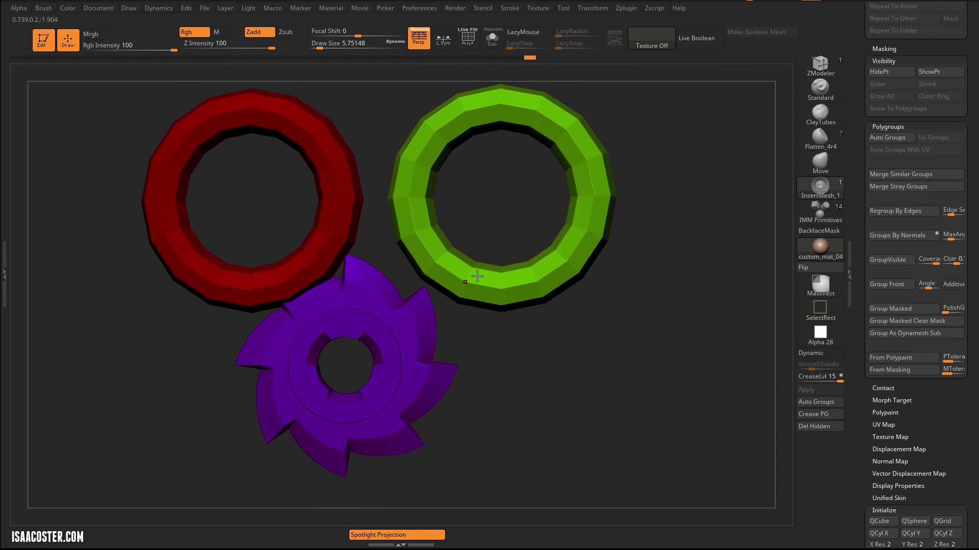
ctrl+shift+click(815, 316)
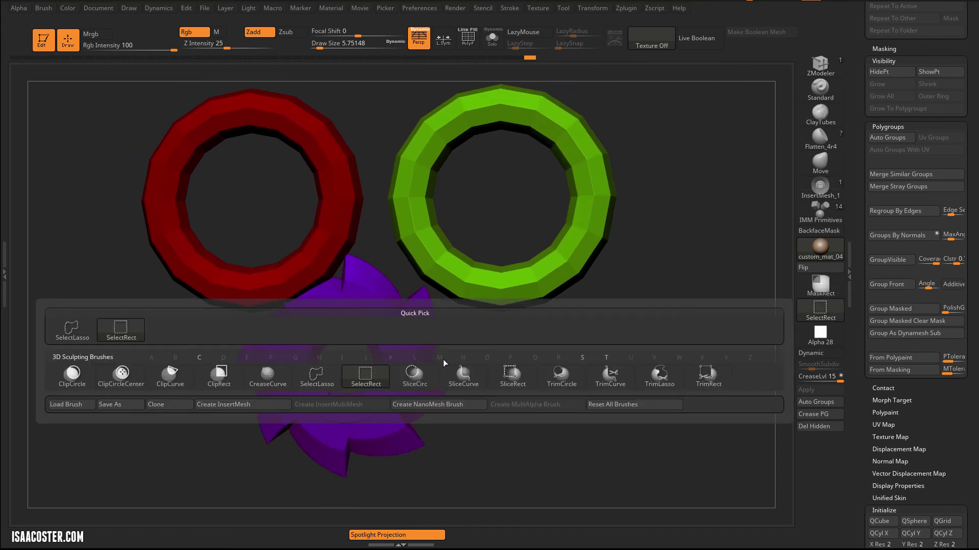
ctrl+shift+click(320, 376)
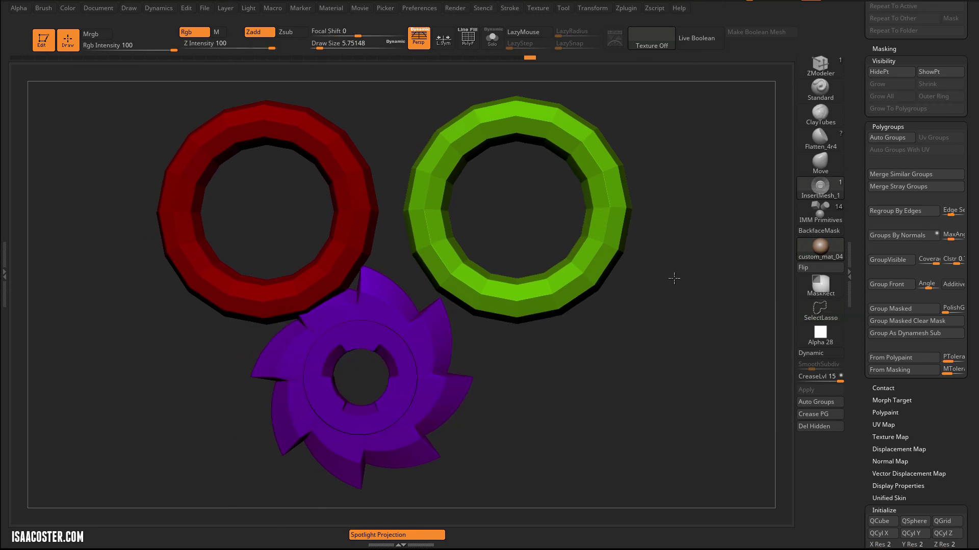